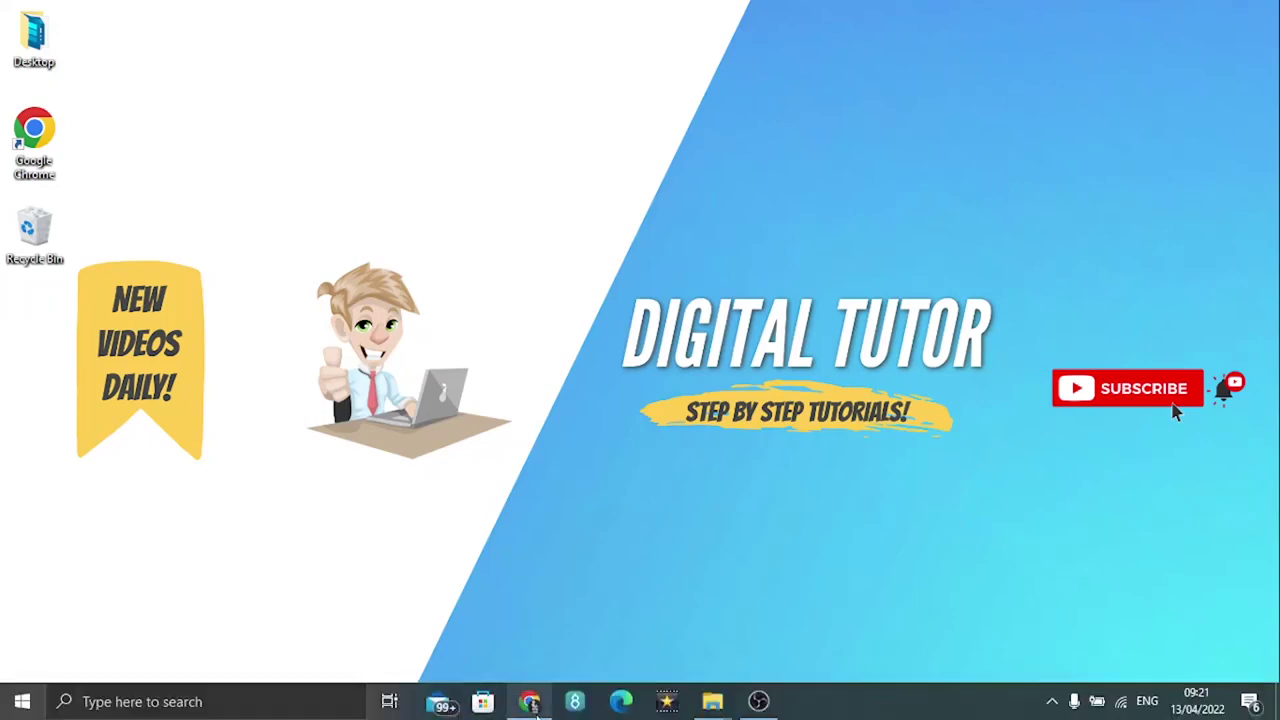
- Go from the PayPal dashboard's Pay & Get paid menu to the Donations page
{"action": "left_click", "coordinate": [530, 702]}
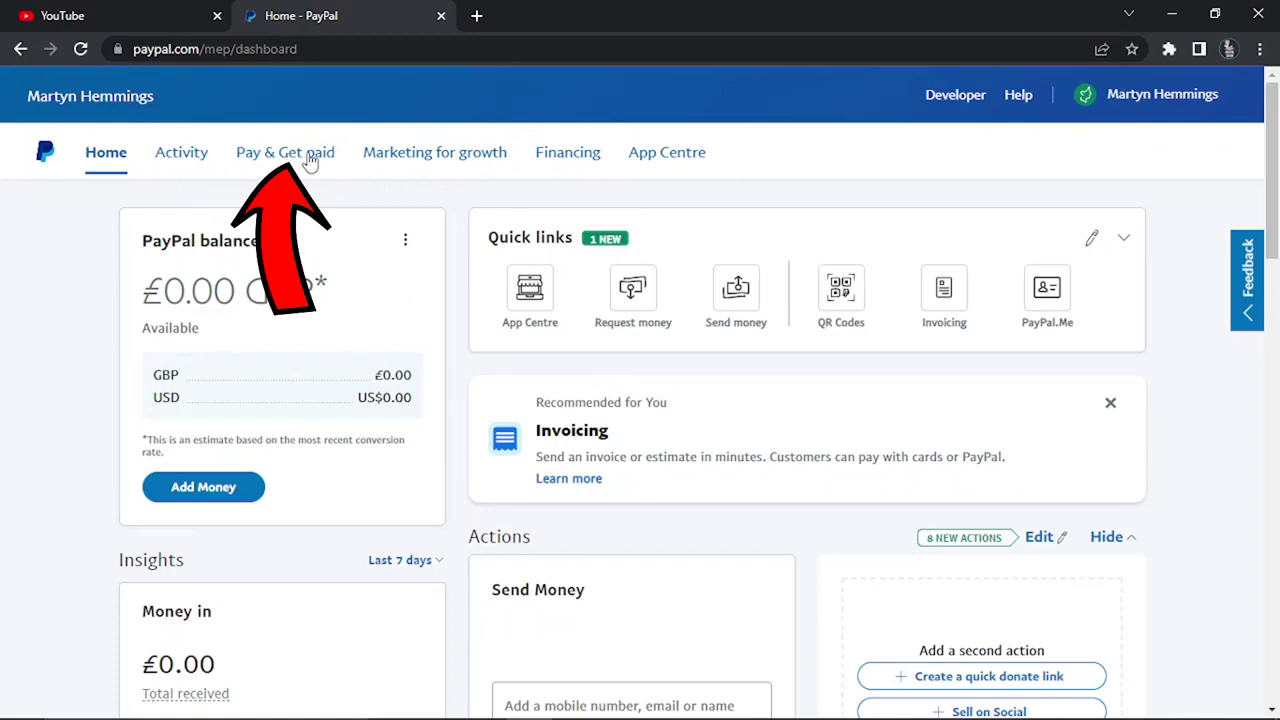
{"action": "left_click", "coordinate": [310, 162]}
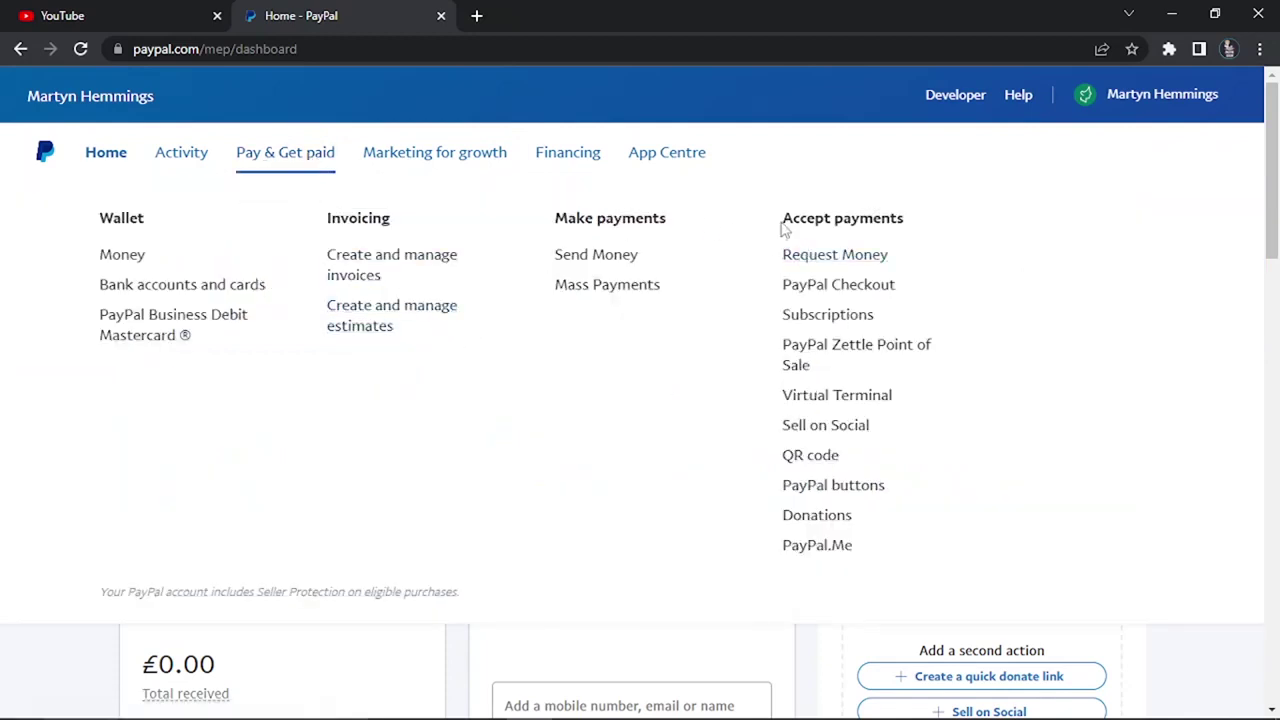
{"action": "left_click_drag", "start_coordinate": [780, 232], "coordinate": [893, 233]}
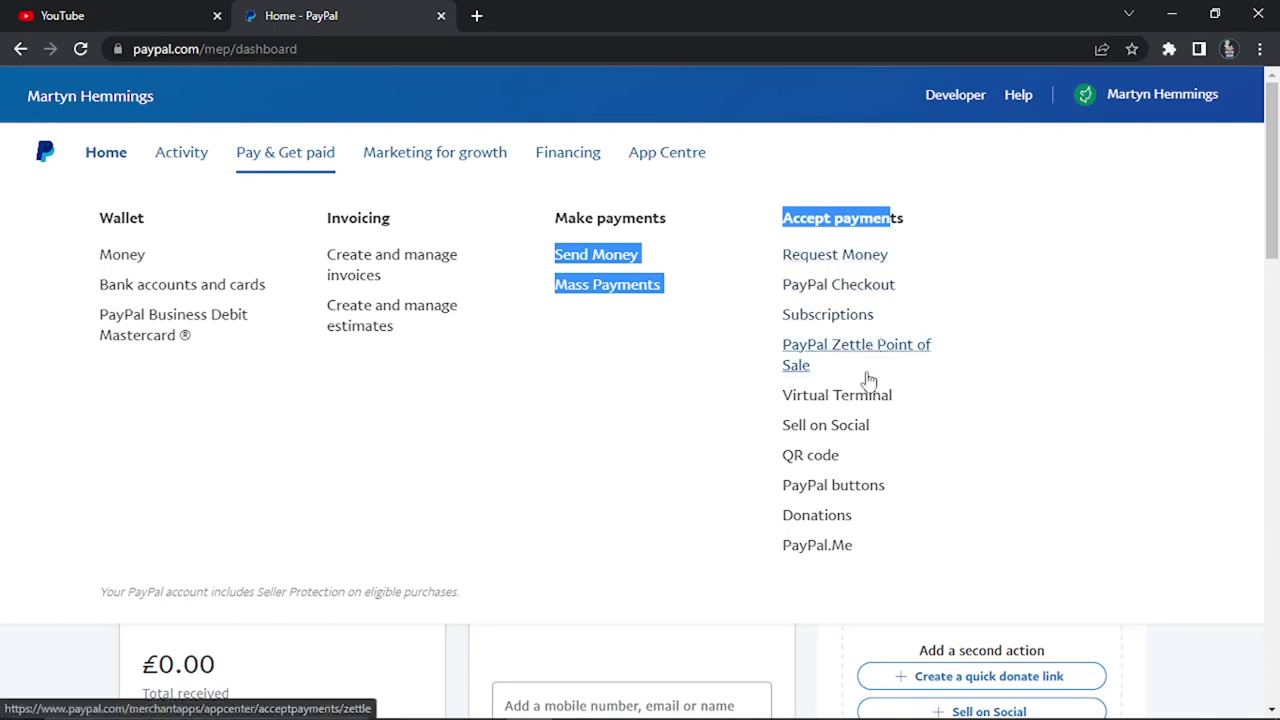
{"action": "left_click", "coordinate": [816, 515]}
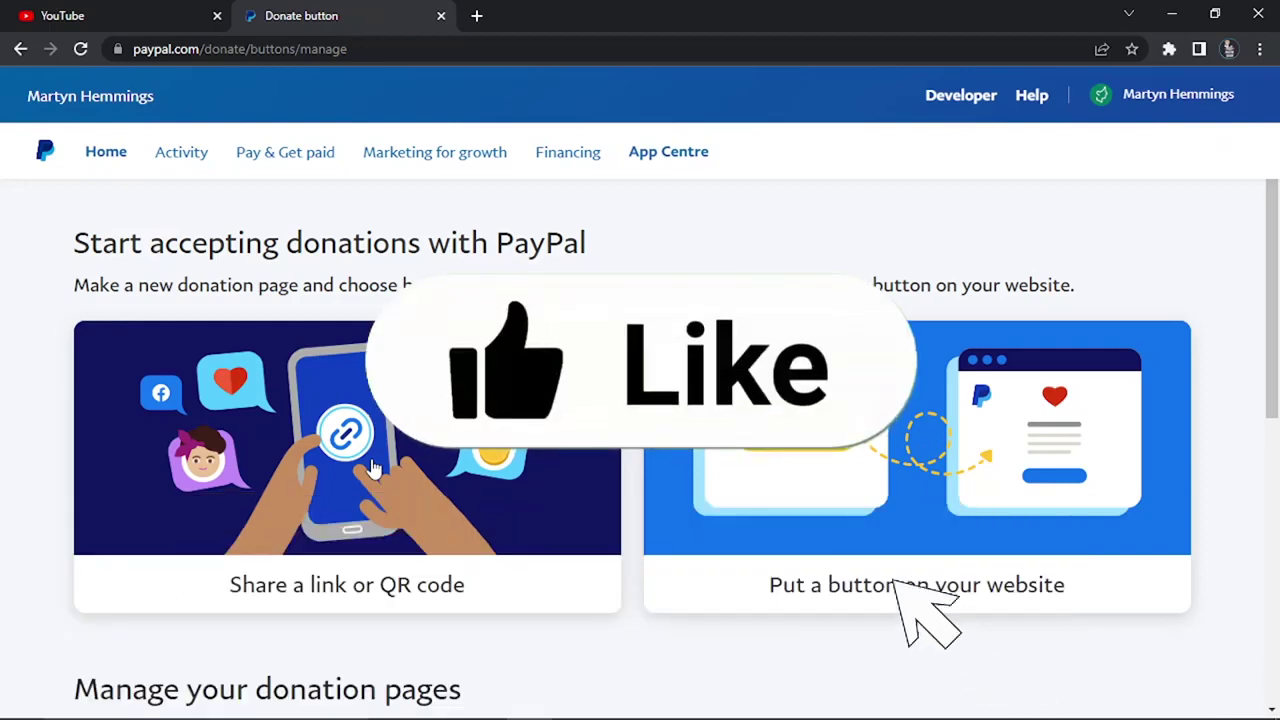
- Choose 'Share a link or QR code' and place the cursor in the empty 'Your purpose' field
{"action": "left_click", "coordinate": [372, 467]}
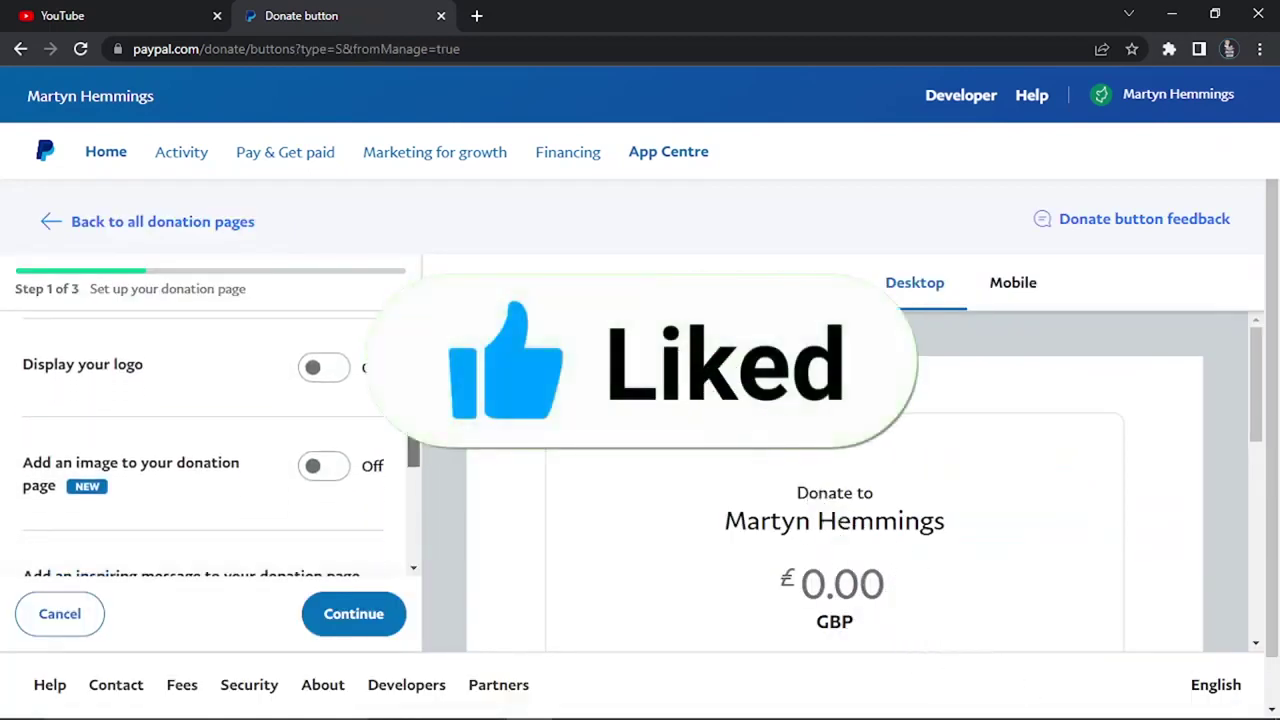
{"action": "scroll", "coordinate": [421, 398], "scroll_direction": "down", "scroll_amount": 1}
{"action": "scroll", "coordinate": [421, 398], "scroll_direction": "up", "scroll_amount": 1}
{"action": "scroll", "coordinate": [421, 398], "scroll_direction": "up", "scroll_amount": 1}
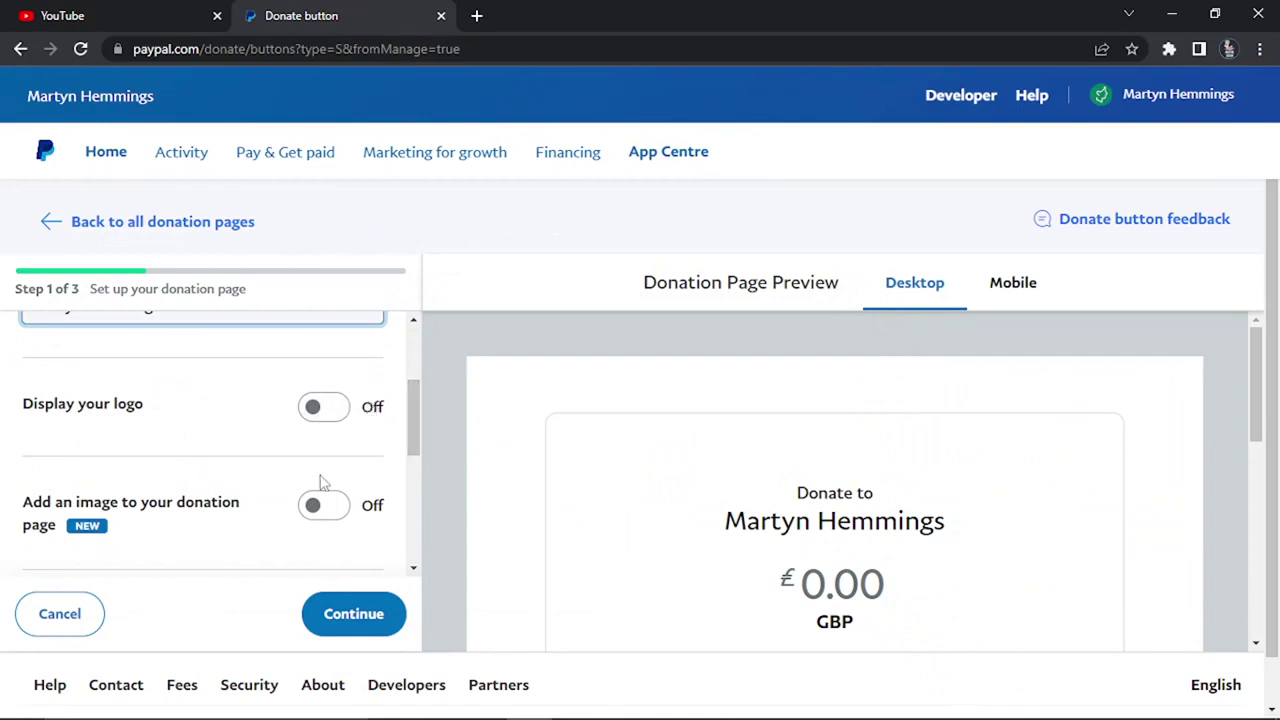
{"action": "left_click_drag", "start_coordinate": [415, 430], "coordinate": [428, 470]}
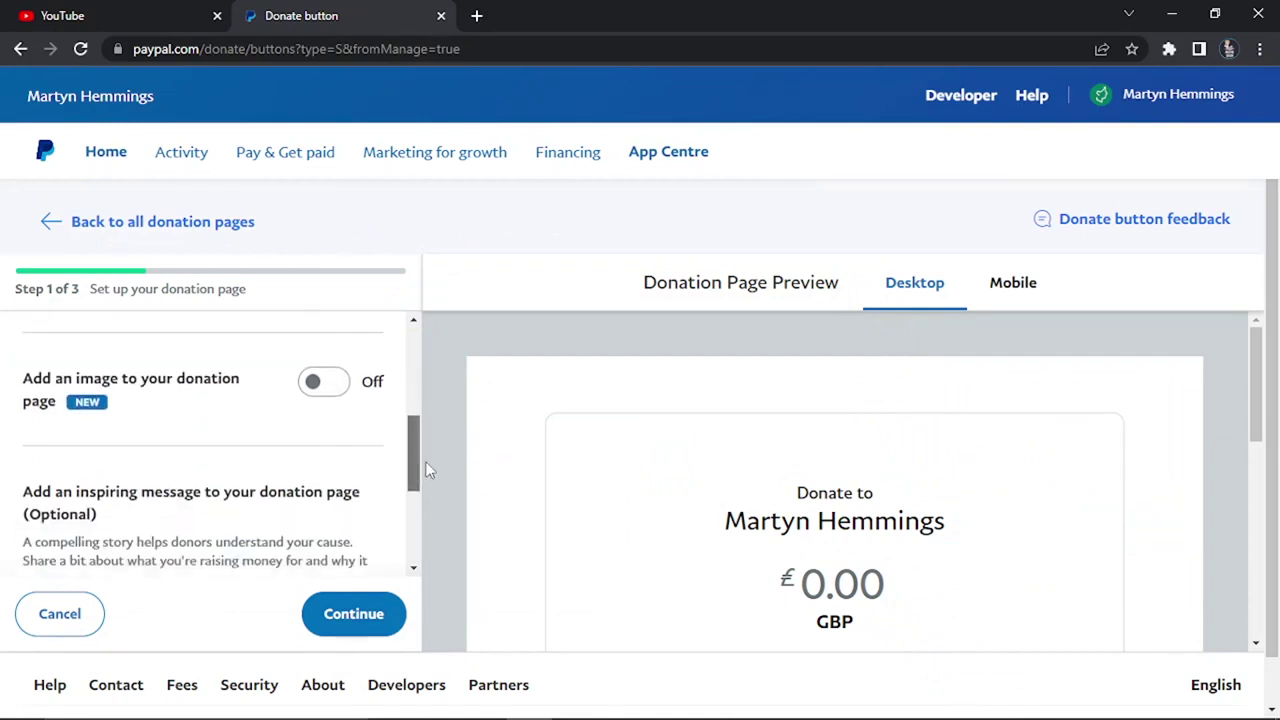
{"action": "scroll", "coordinate": [432, 471], "scroll_direction": "down", "scroll_amount": 1}
{"action": "scroll", "coordinate": [432, 470], "scroll_direction": "down", "scroll_amount": 2}
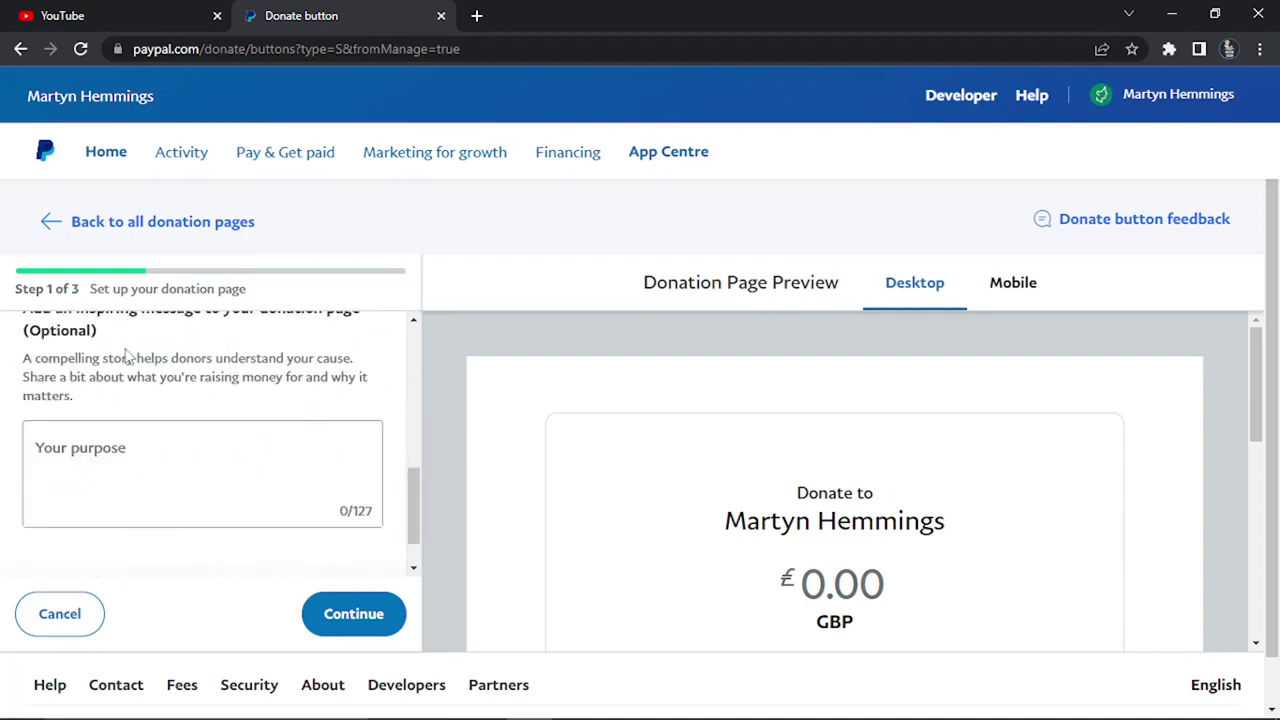
{"action": "left_click", "coordinate": [147, 461]}
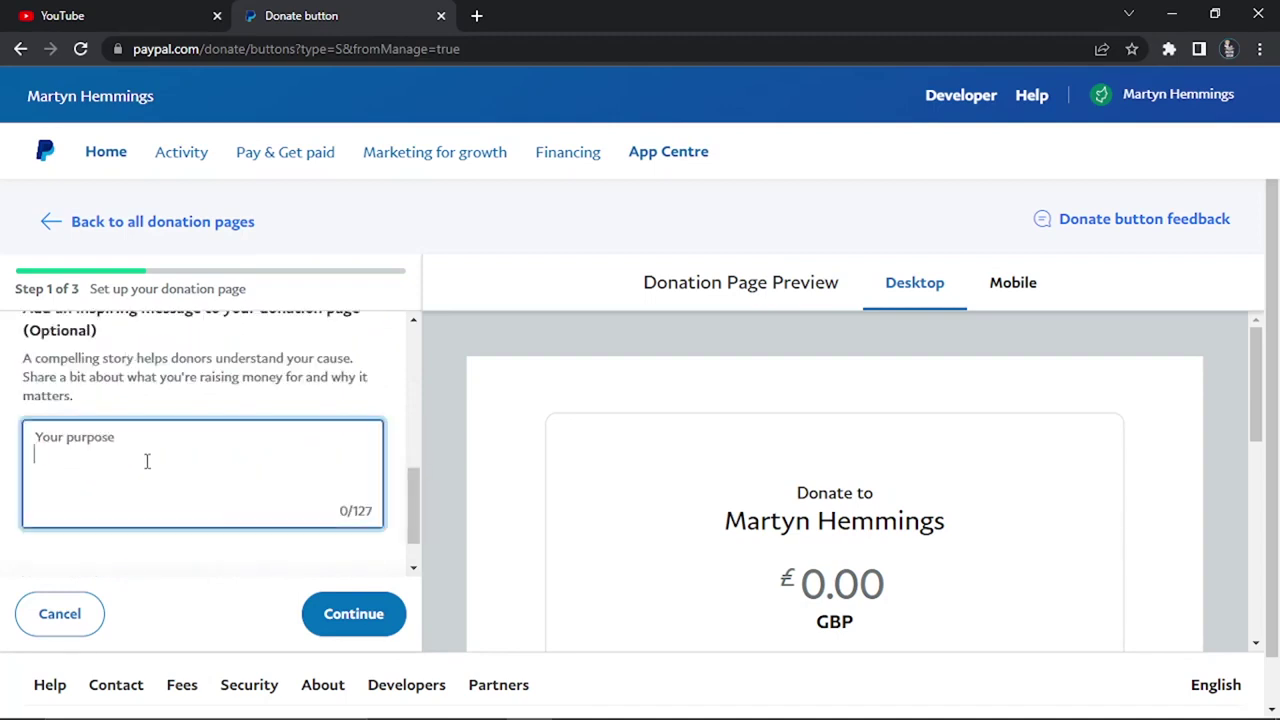
- On step 2, keep GBP and review the any-amount, fee-offset and monthly recurring options
{"action": "left_click", "coordinate": [370, 617]}
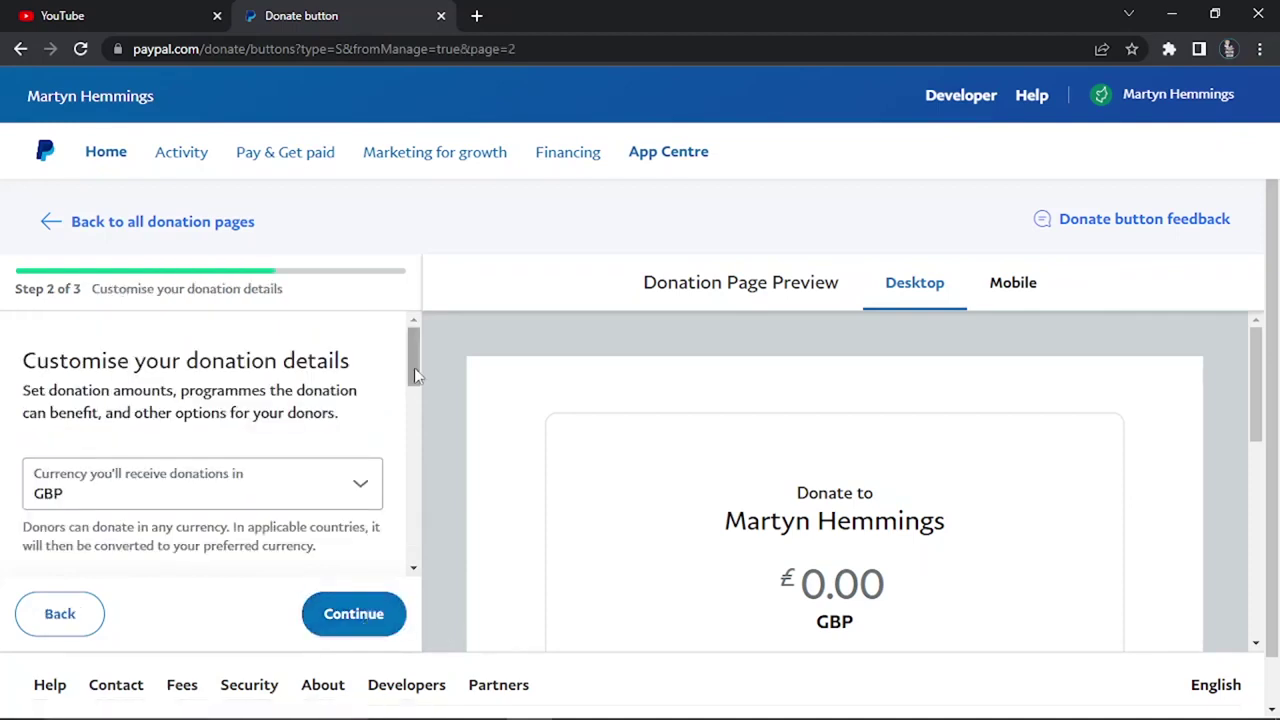
{"action": "left_click_drag", "start_coordinate": [414, 367], "coordinate": [413, 400]}
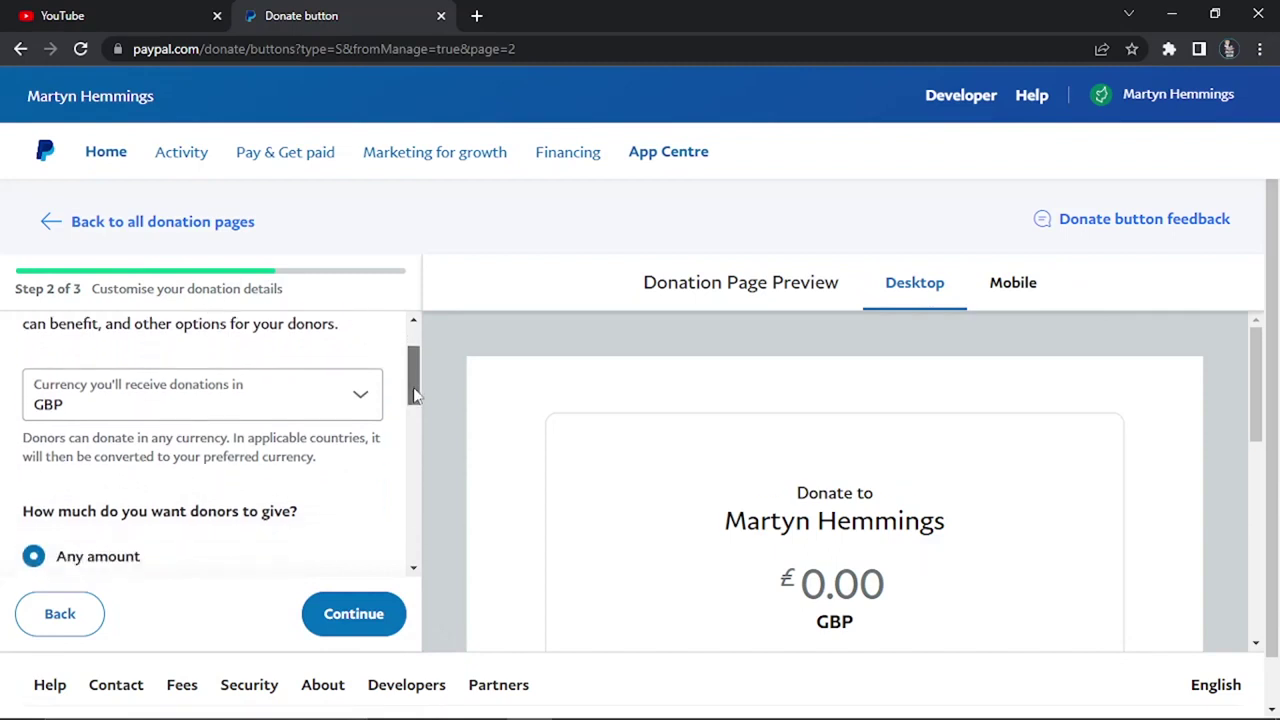
{"action": "left_click", "coordinate": [368, 400]}
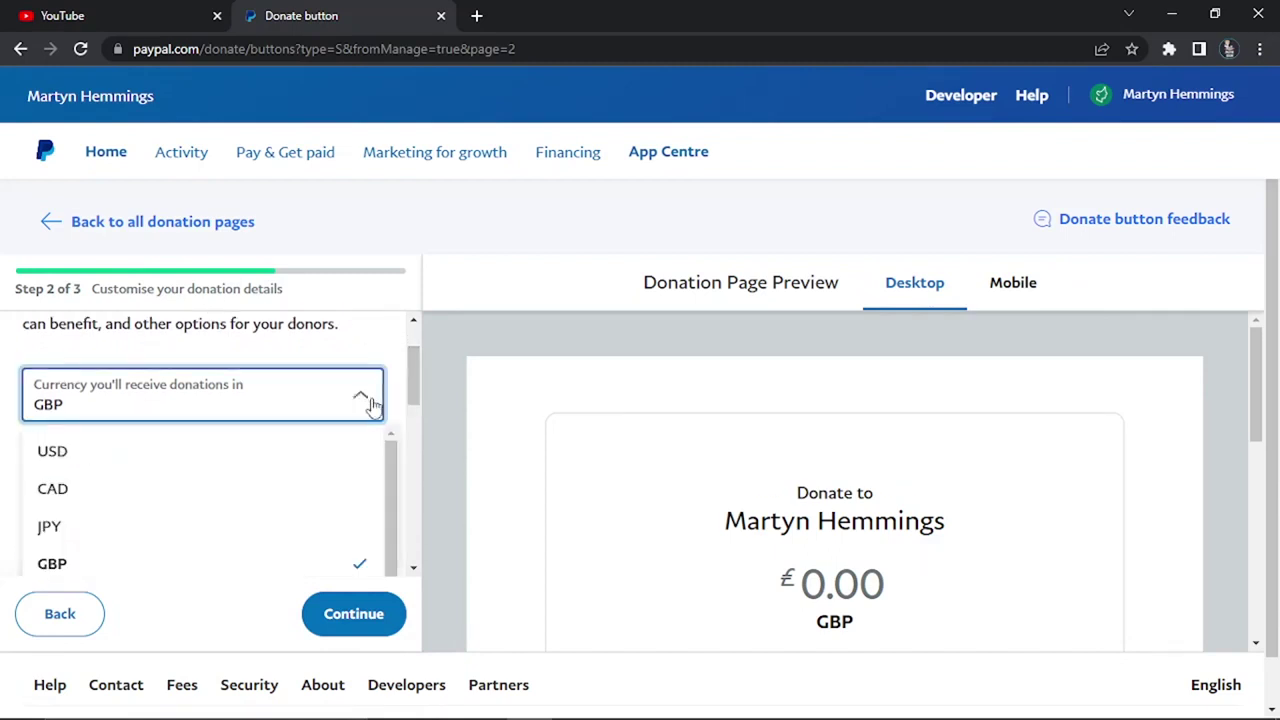
{"action": "left_click", "coordinate": [365, 400]}
{"action": "scroll", "coordinate": [416, 402], "scroll_direction": "down", "scroll_amount": 1}
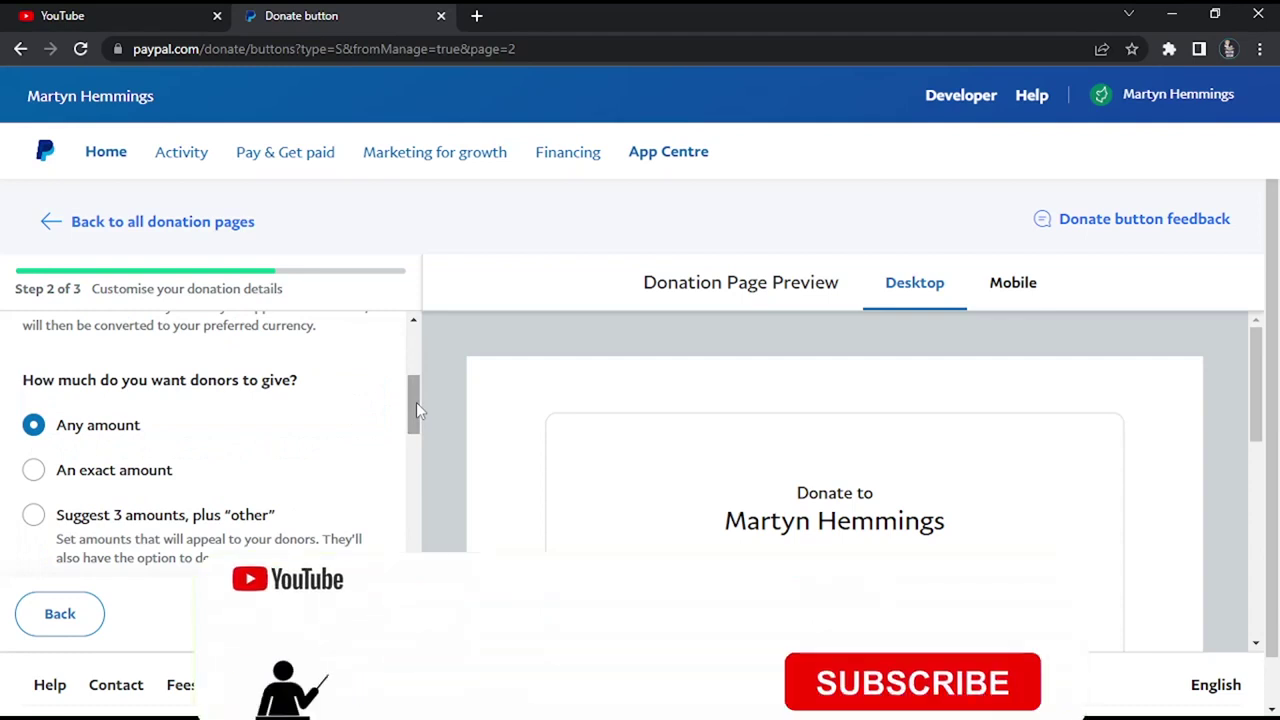
{"action": "scroll", "coordinate": [78, 430], "scroll_direction": "down", "scroll_amount": 1}
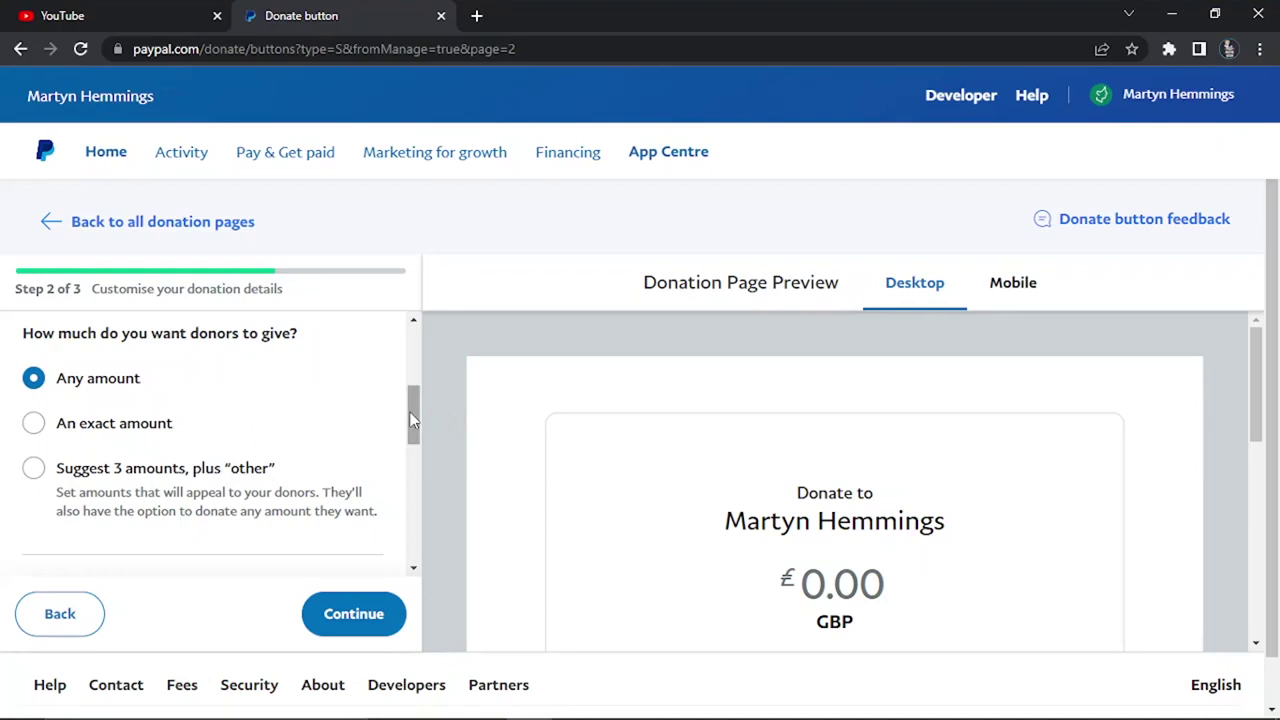
{"action": "left_click_drag", "start_coordinate": [413, 421], "coordinate": [411, 430]}
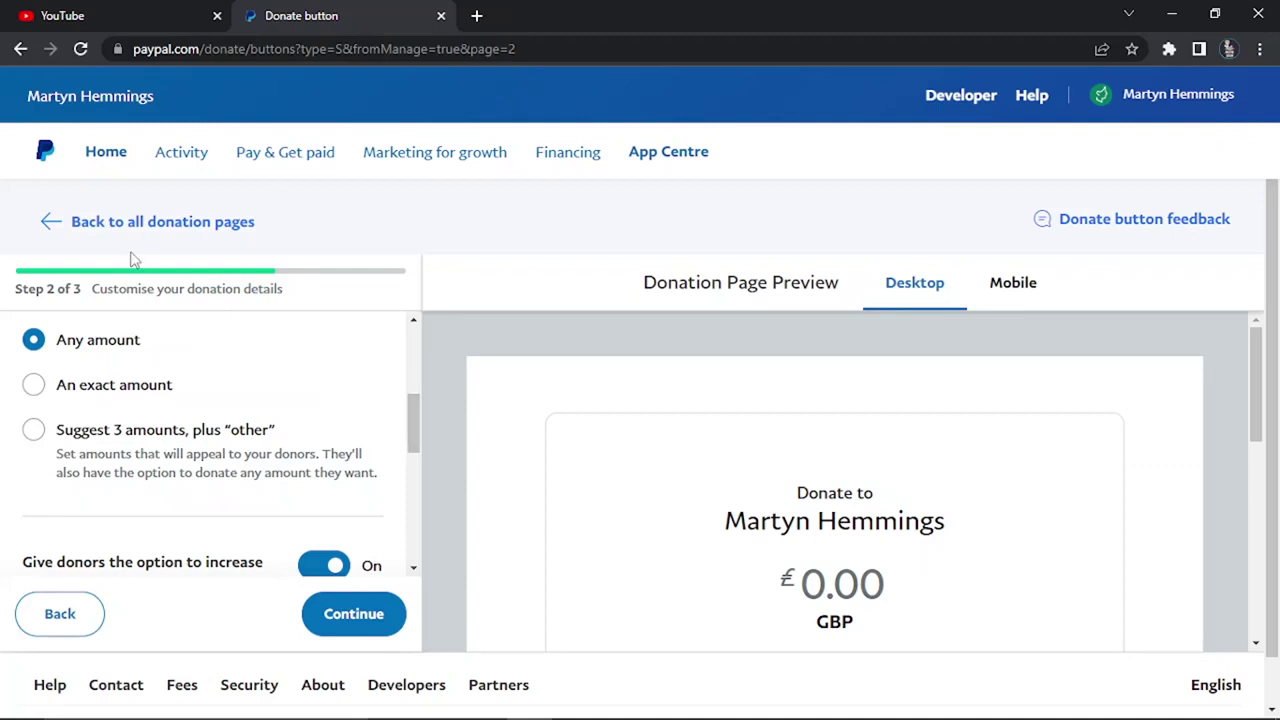
{"action": "scroll", "coordinate": [418, 487], "scroll_direction": "down", "scroll_amount": 3}
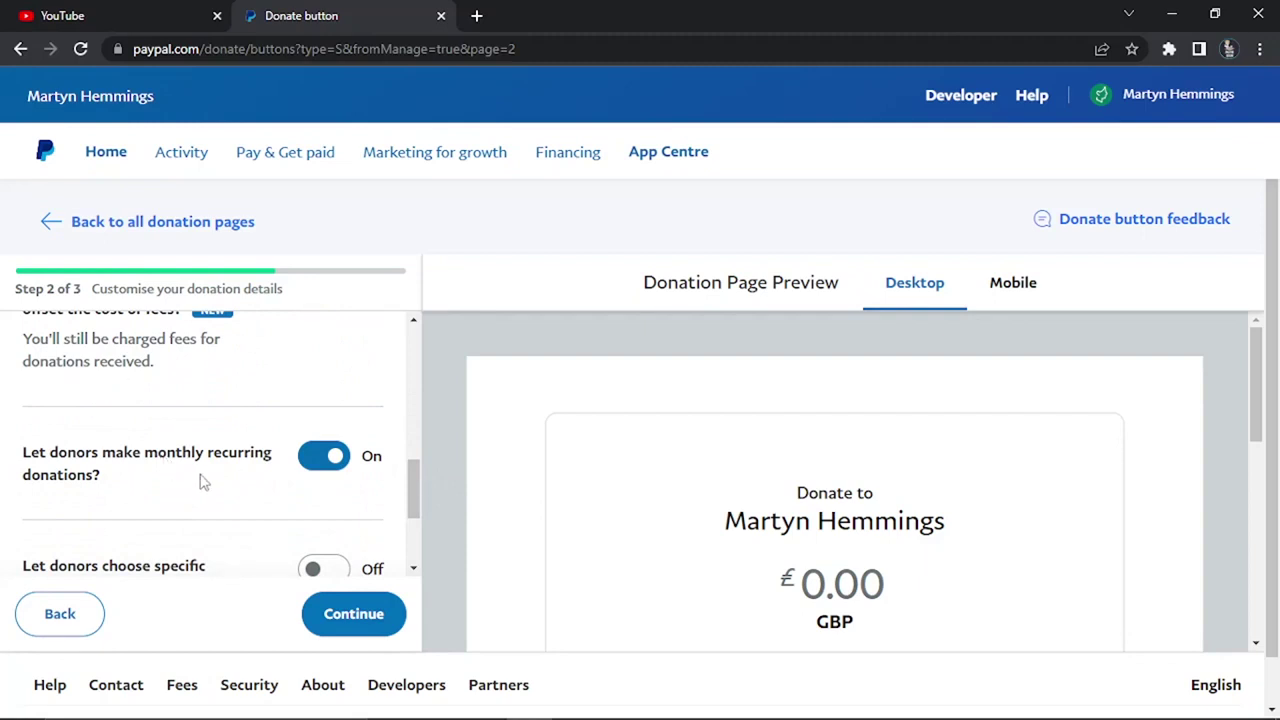
{"action": "left_click_drag", "start_coordinate": [411, 490], "coordinate": [413, 520]}
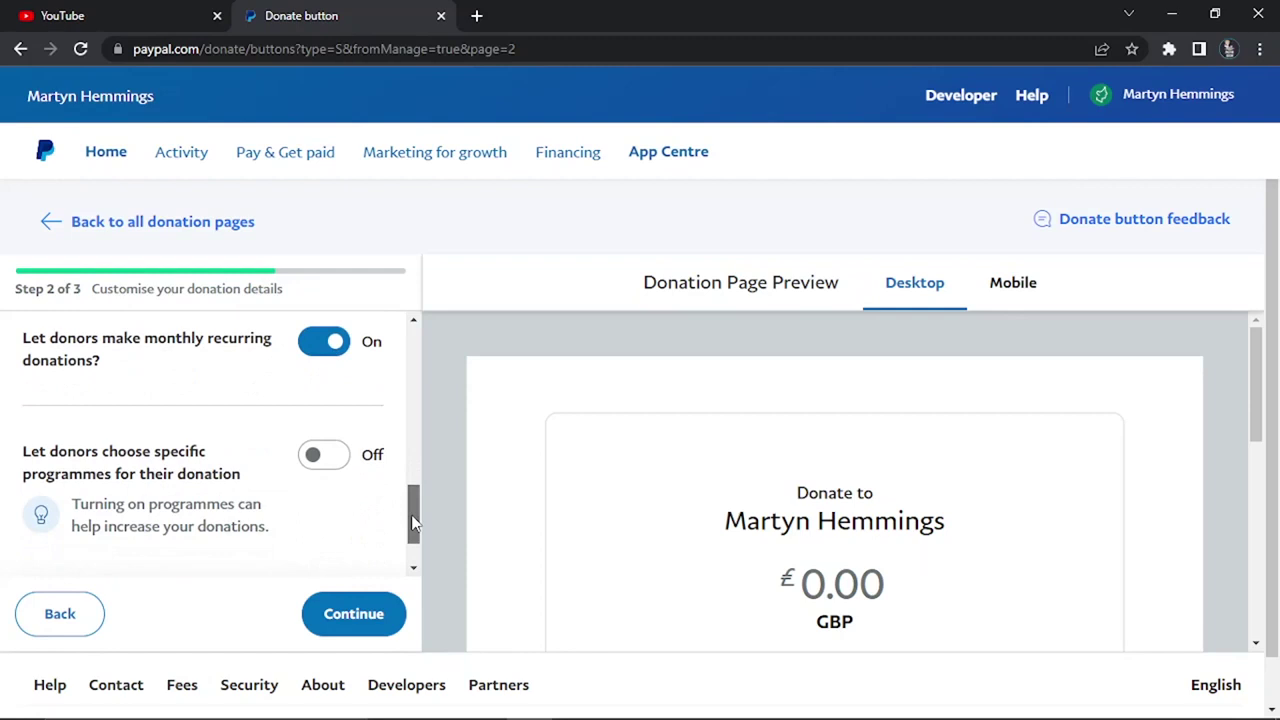
{"action": "scroll", "coordinate": [412, 520], "scroll_direction": "down", "scroll_amount": 1}
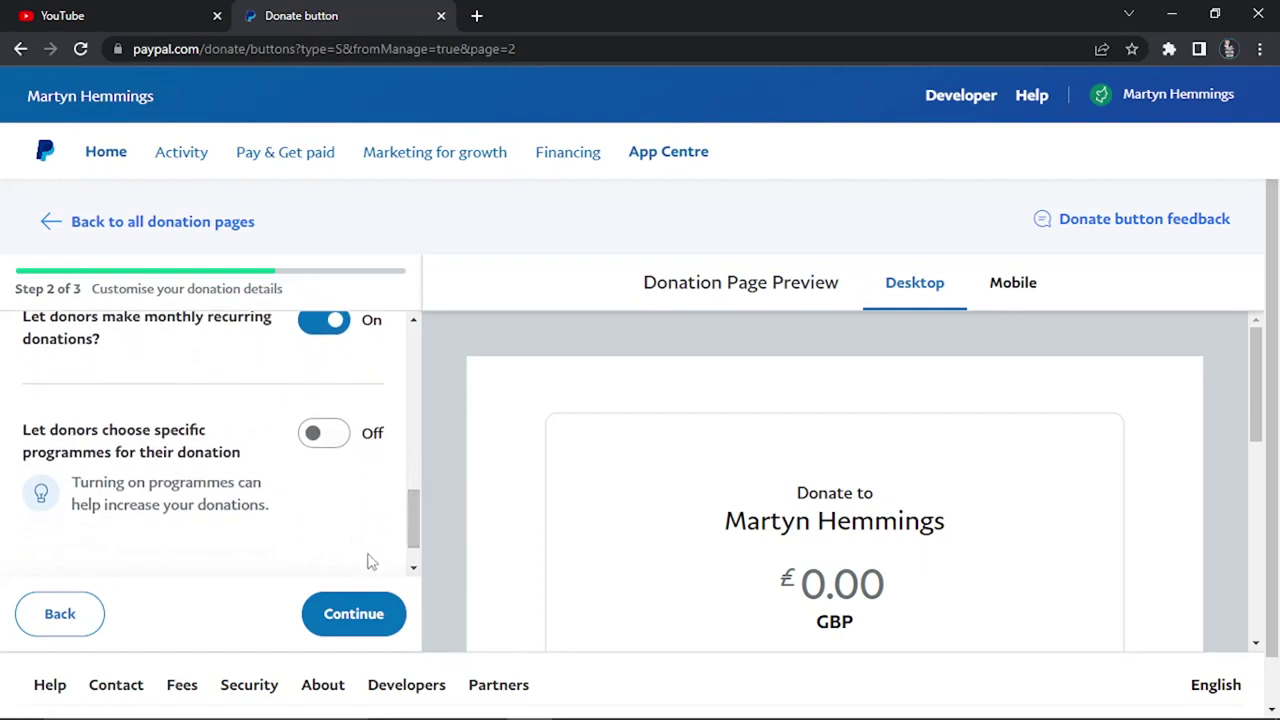
- Review step 3 of the donation setup and finish creating the page
{"action": "left_click", "coordinate": [380, 610]}
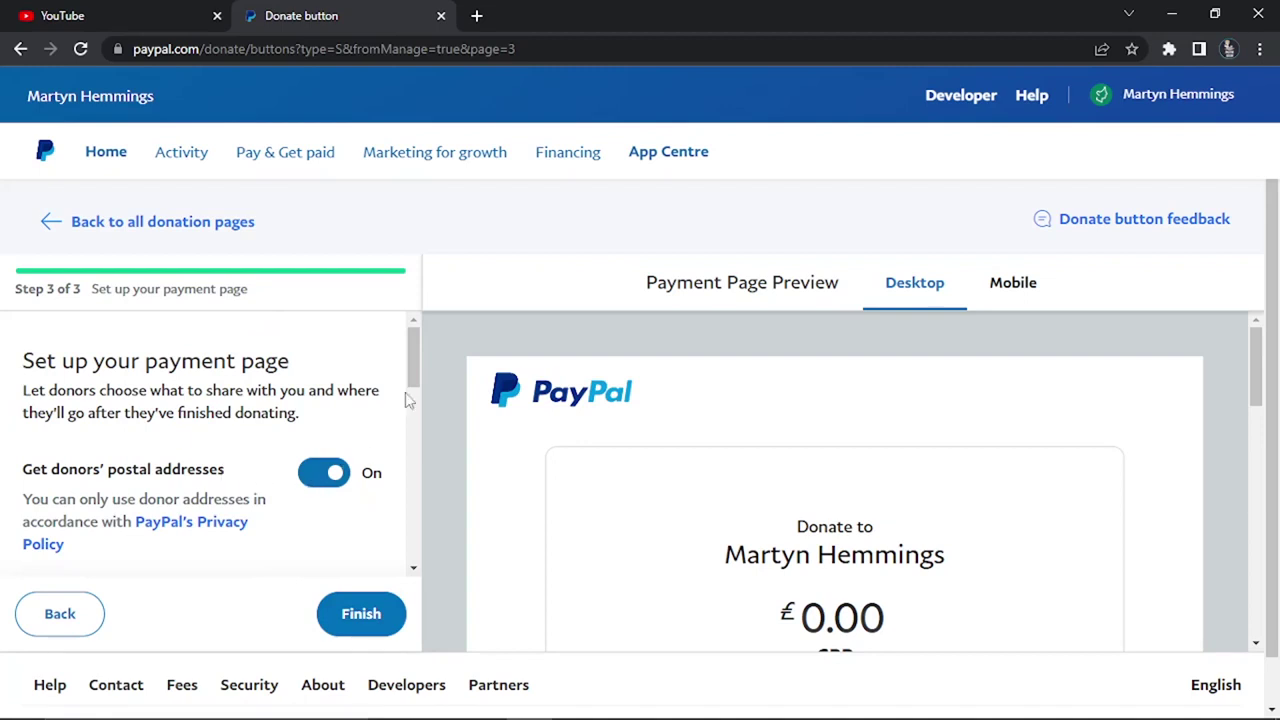
{"action": "left_click_drag", "start_coordinate": [413, 385], "coordinate": [424, 426]}
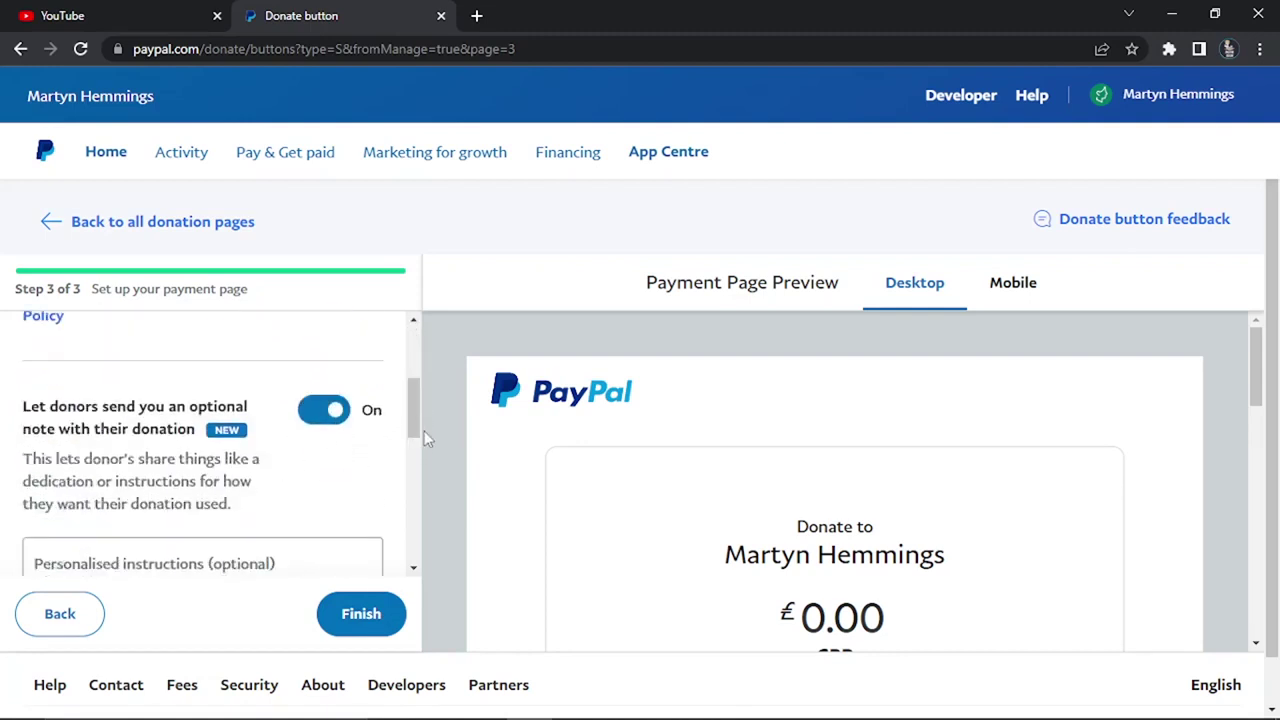
{"action": "left_click_drag", "start_coordinate": [415, 426], "coordinate": [466, 566]}
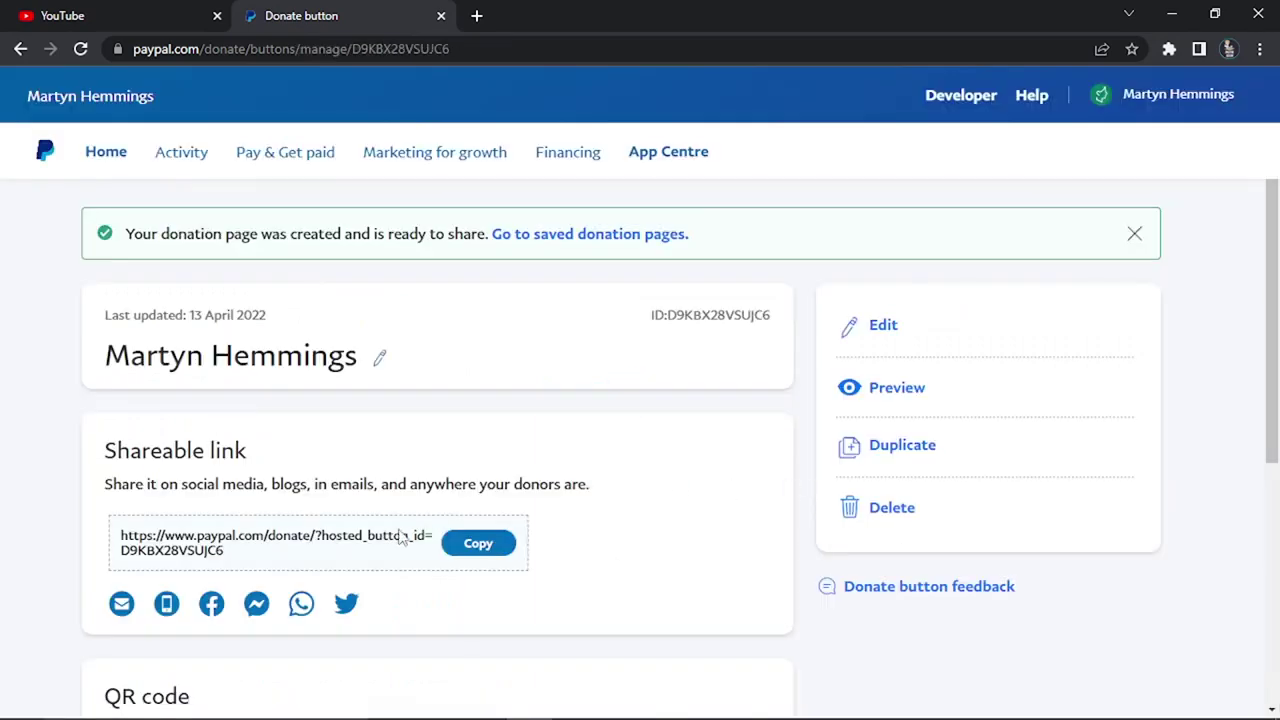
- Select the shareable donate link and copy it to the clipboard
{"action": "left_click_drag", "start_coordinate": [224, 551], "coordinate": [122, 534]}
{"action": "key", "text": "ctrl+c"}
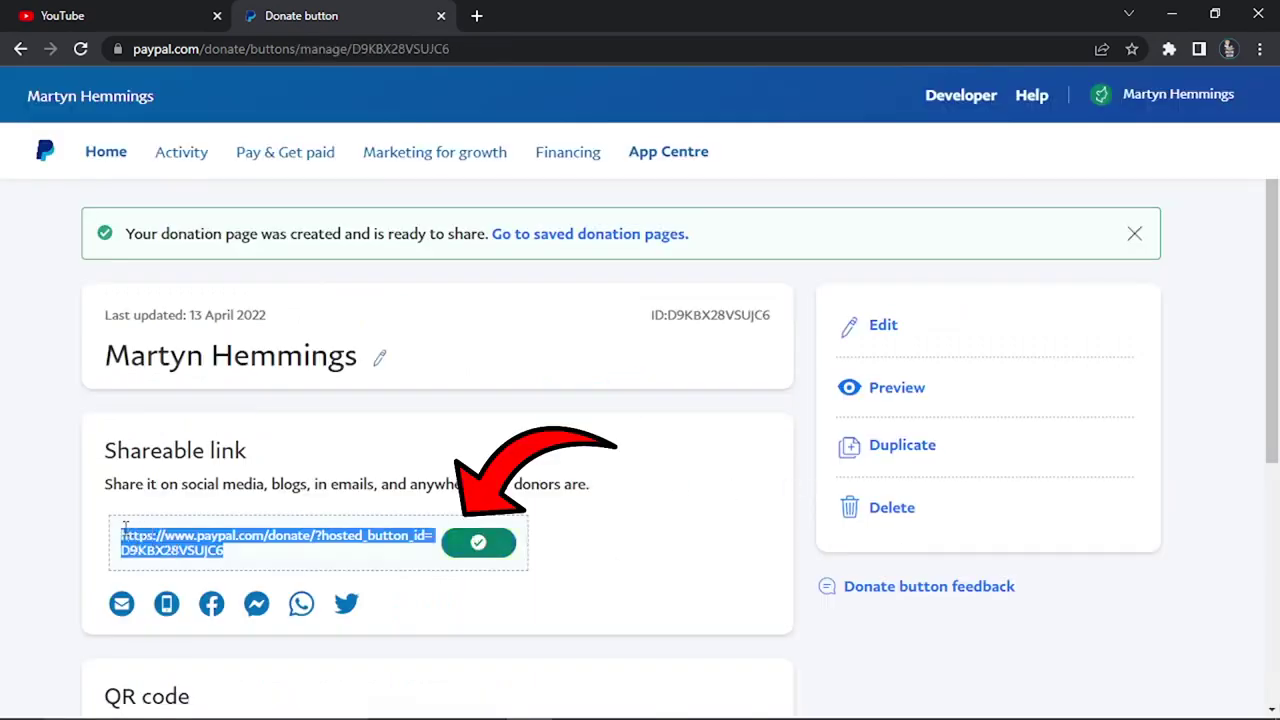
{"action": "left_click", "coordinate": [327, 558]}
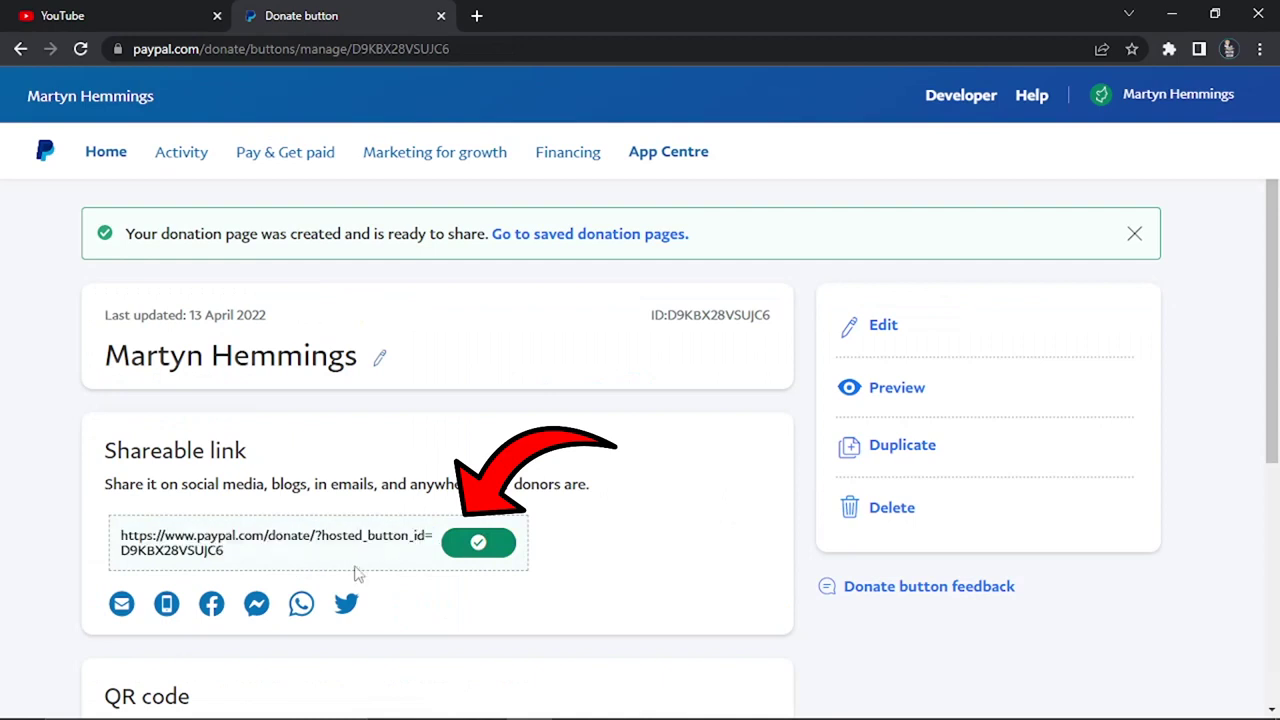
{"action": "left_click_drag", "start_coordinate": [277, 558], "coordinate": [86, 537]}
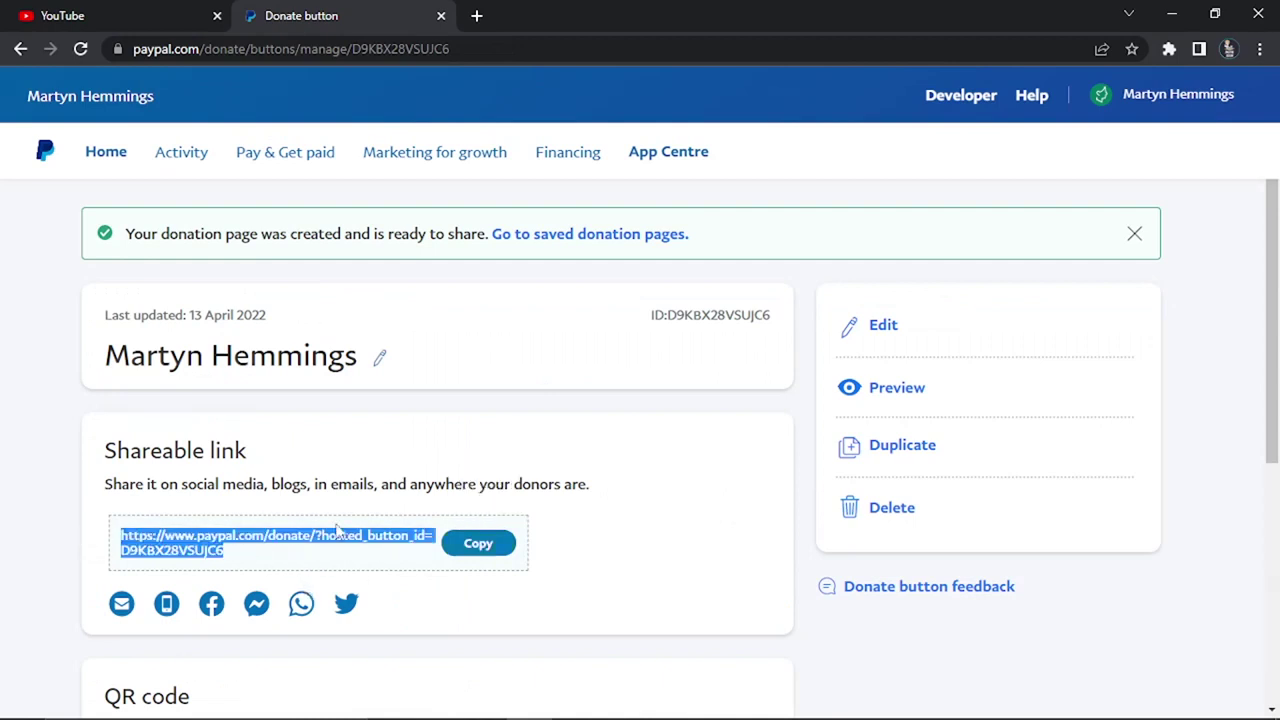
{"action": "left_click", "coordinate": [488, 553]}
- Open YouTube Studio from the YouTube account menu and go to Customisation
{"action": "left_click", "coordinate": [40, 15]}
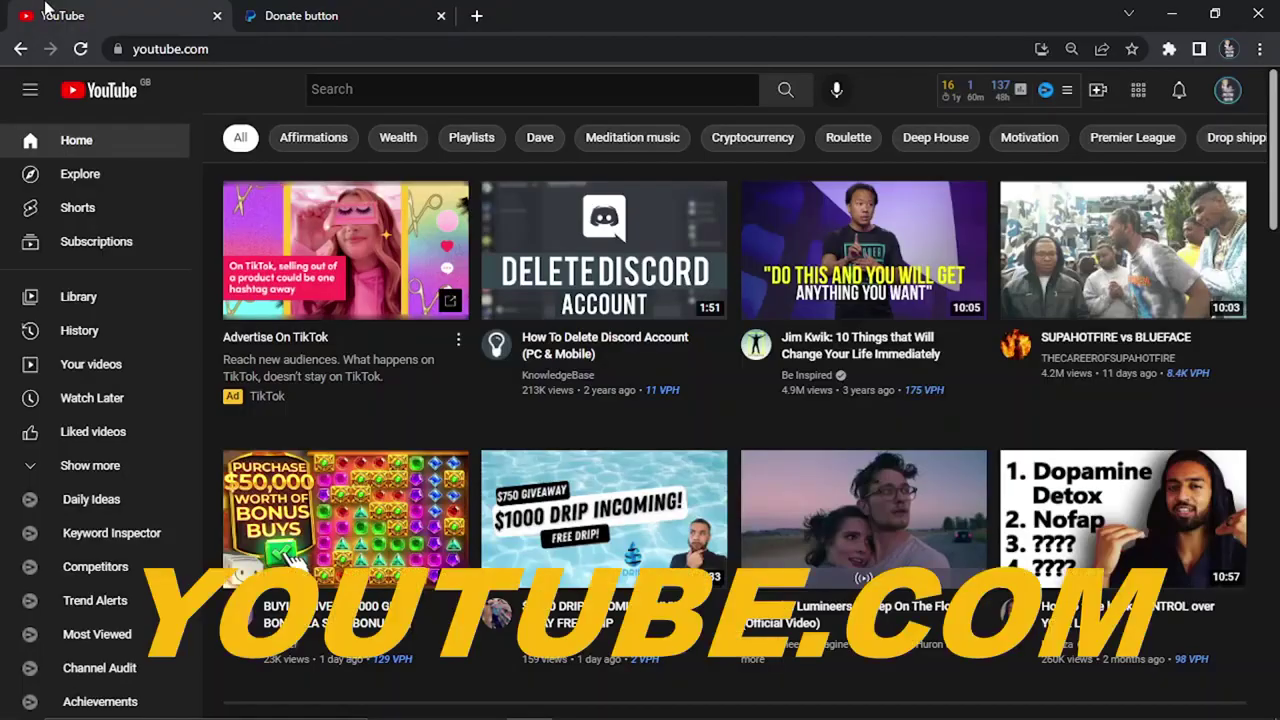
{"action": "left_click", "coordinate": [1229, 90]}
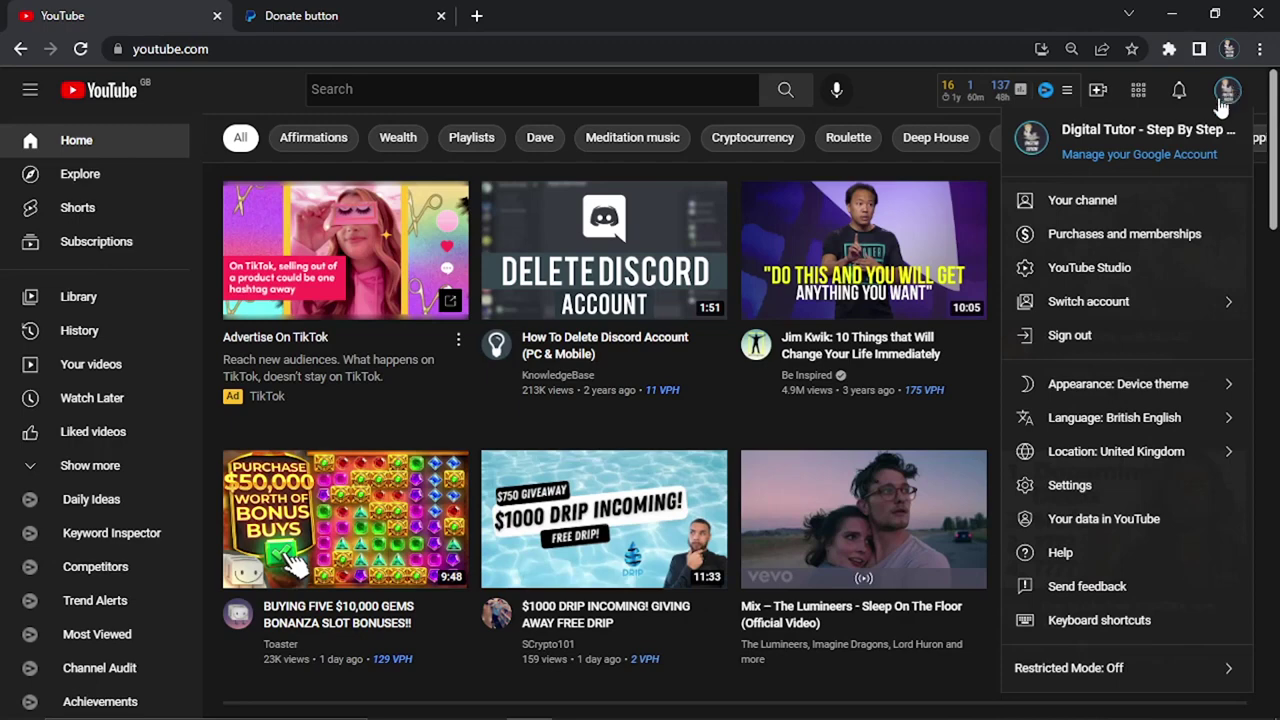
{"action": "left_click", "coordinate": [1174, 268]}
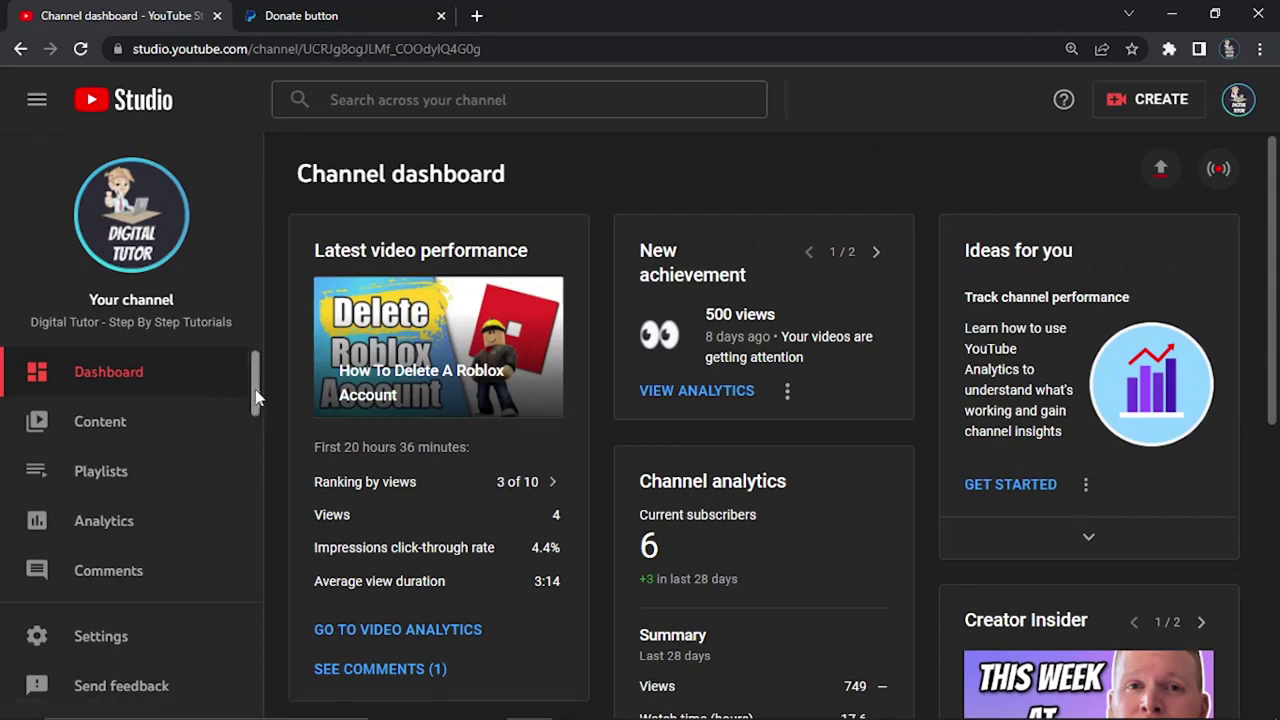
{"action": "scroll", "coordinate": [257, 414], "scroll_direction": "down", "scroll_amount": 2}
{"action": "scroll", "coordinate": [257, 432], "scroll_direction": "down", "scroll_amount": 2}
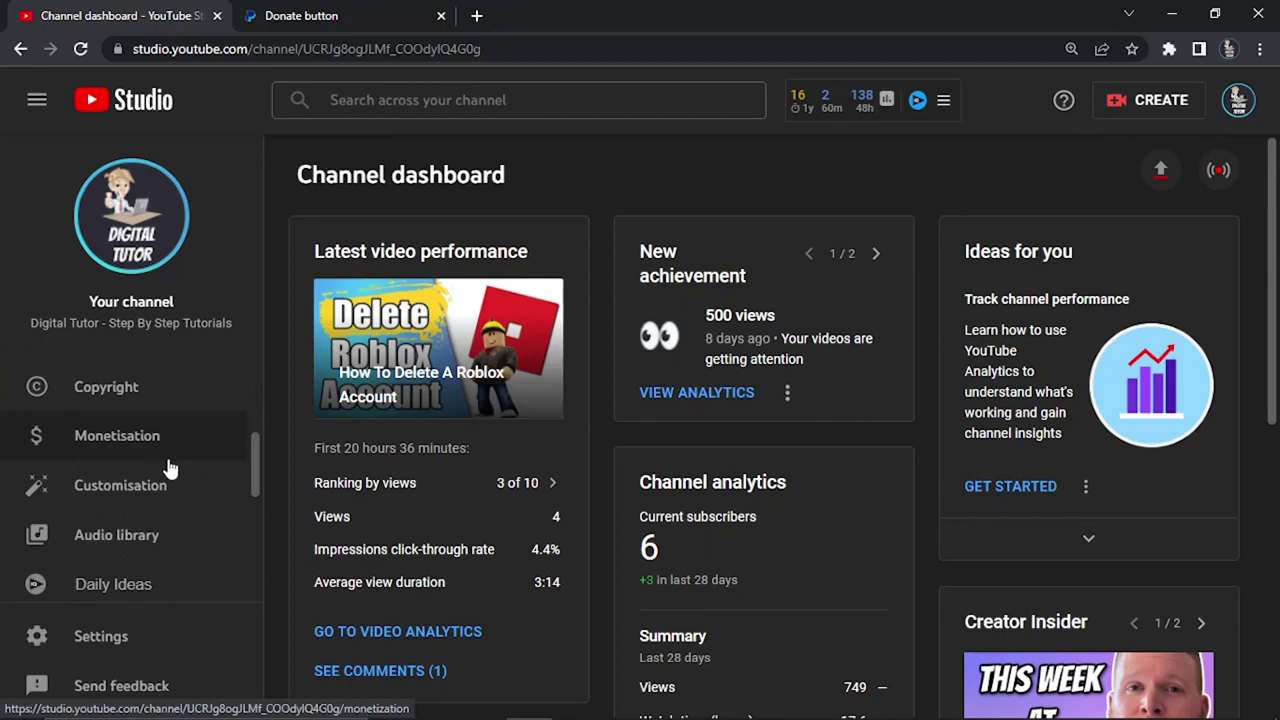
{"action": "left_click", "coordinate": [148, 505]}
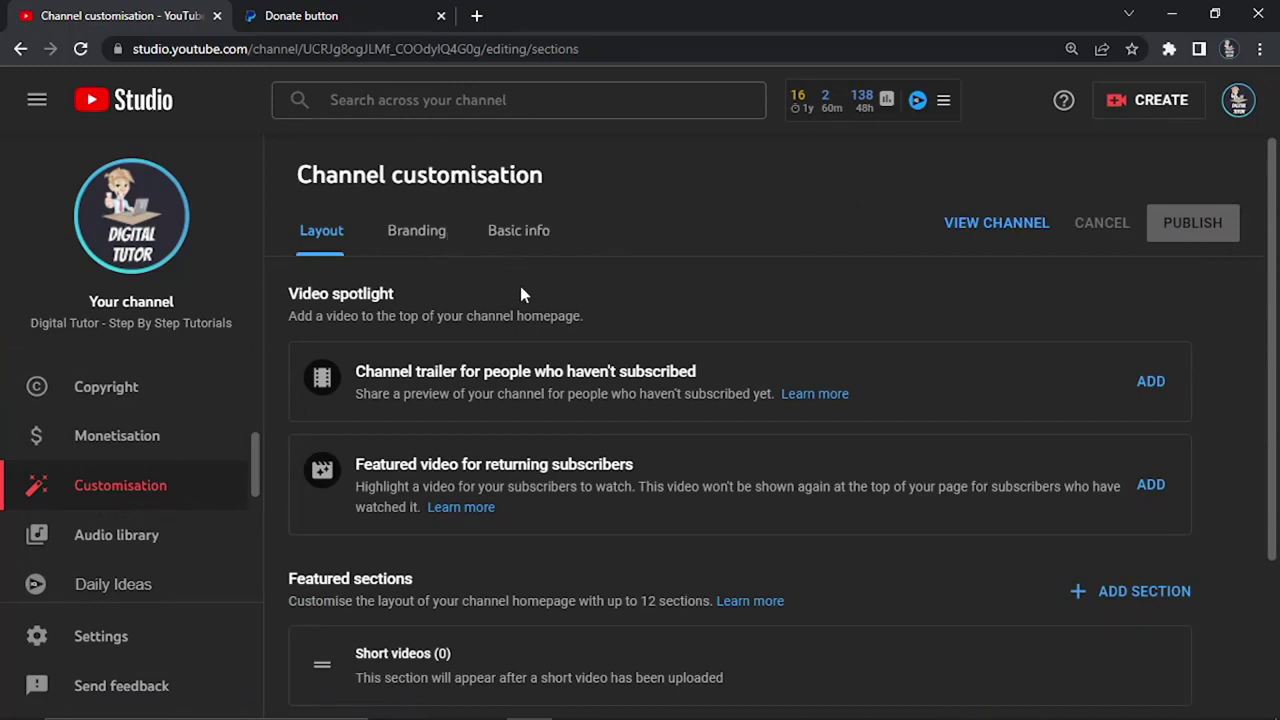
- On Basic info, add a 'Donate' link with the pasted PayPal URL and publish
{"action": "left_click", "coordinate": [532, 245]}
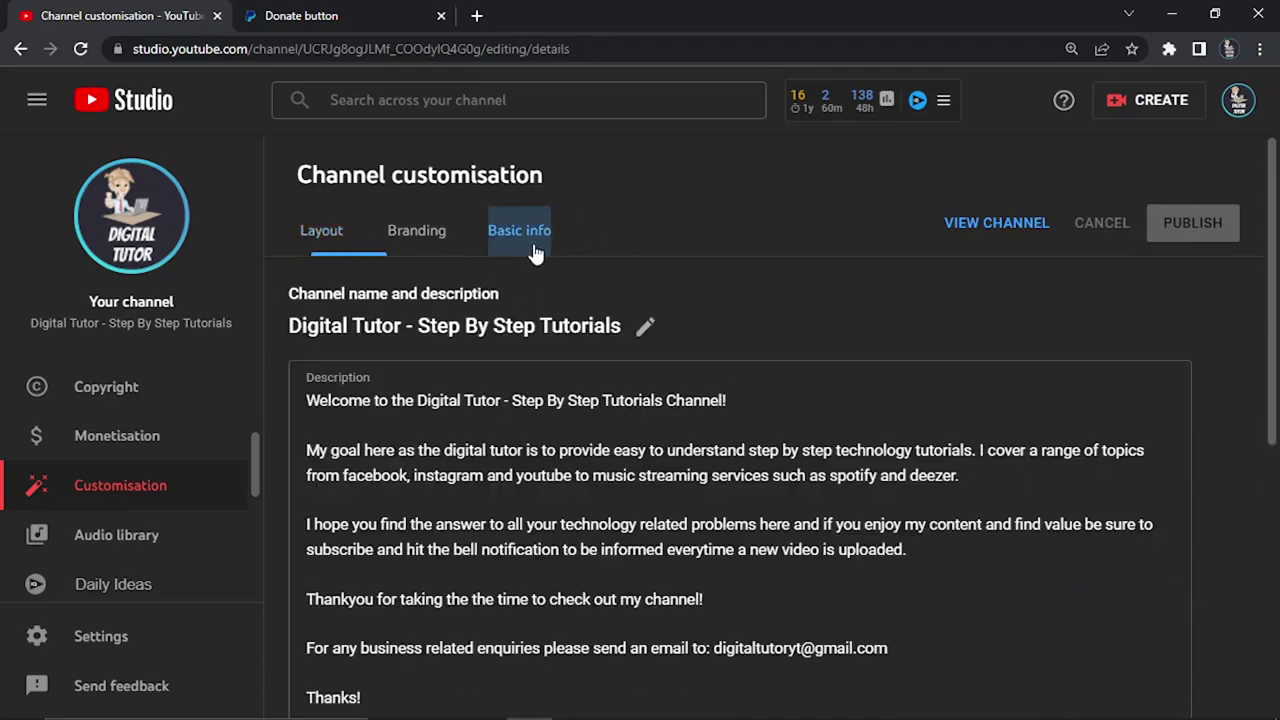
{"action": "left_click_drag", "start_coordinate": [1272, 258], "coordinate": [1272, 525]}
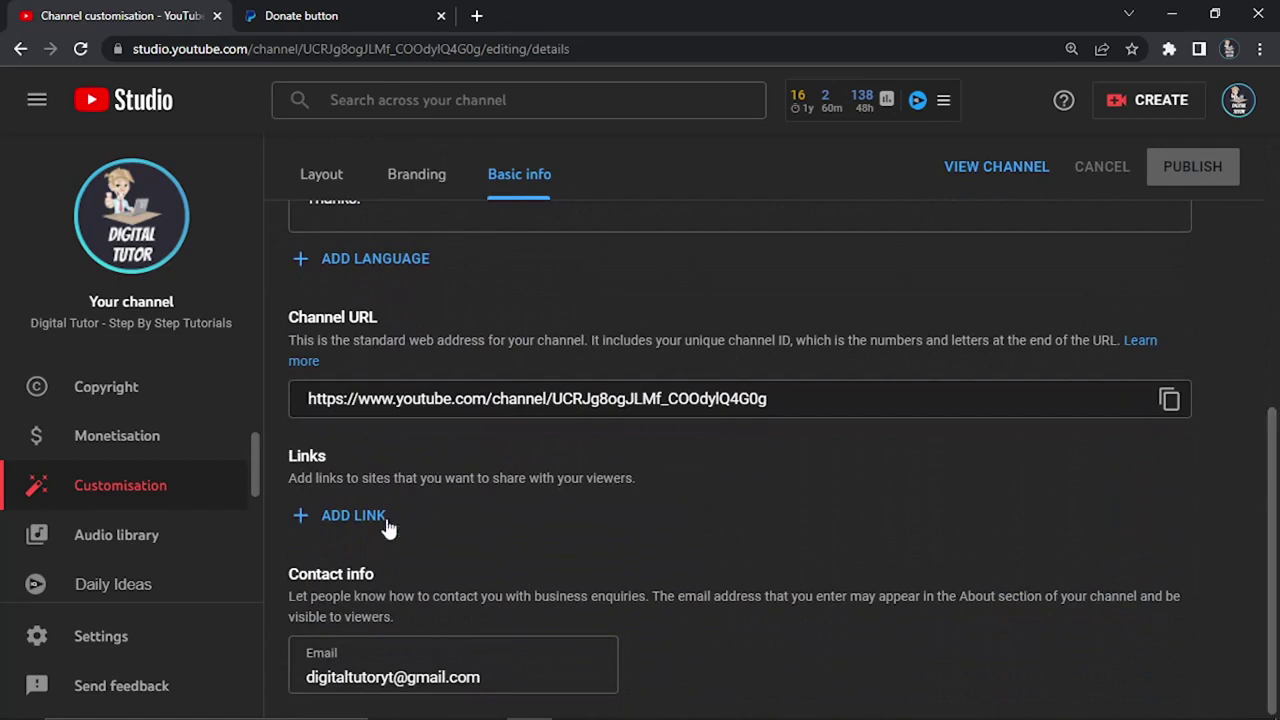
{"action": "left_click", "coordinate": [335, 516]}
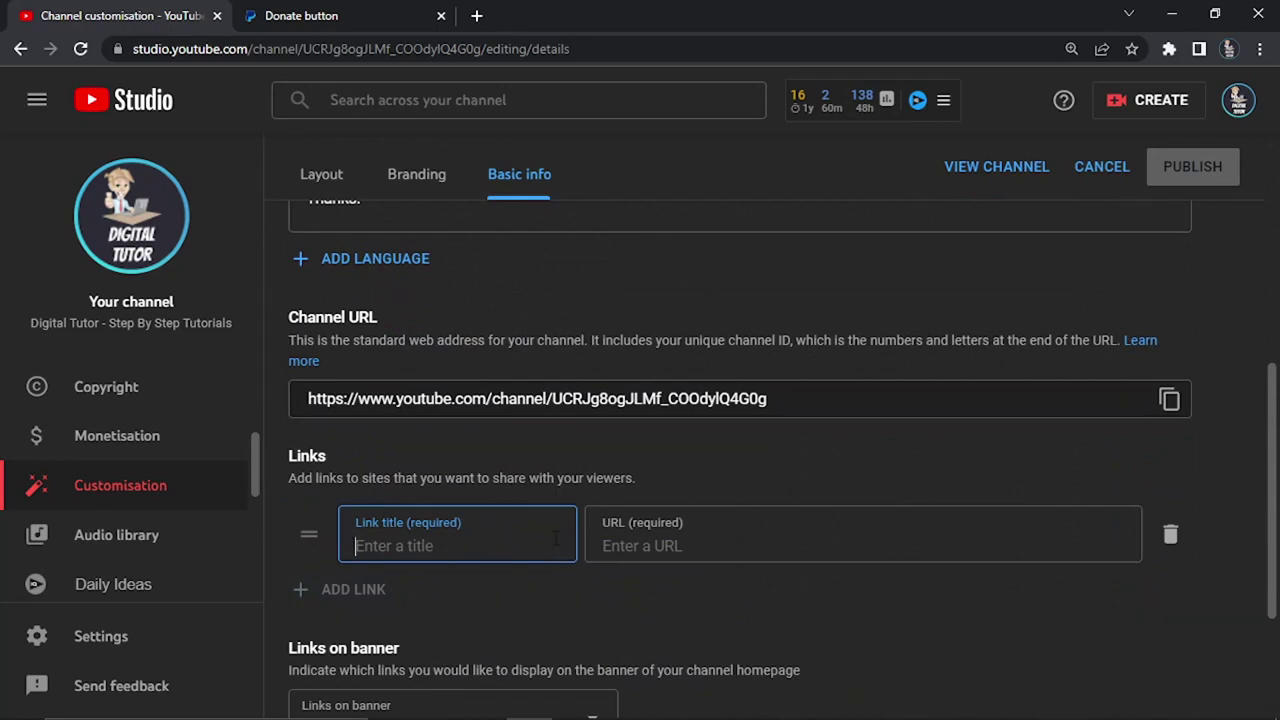
{"action": "type", "text": "Don"}
{"action": "type", "text": "ate"}
{"action": "left_click", "coordinate": [697, 540]}
{"action": "key", "text": "ctrl+v"}
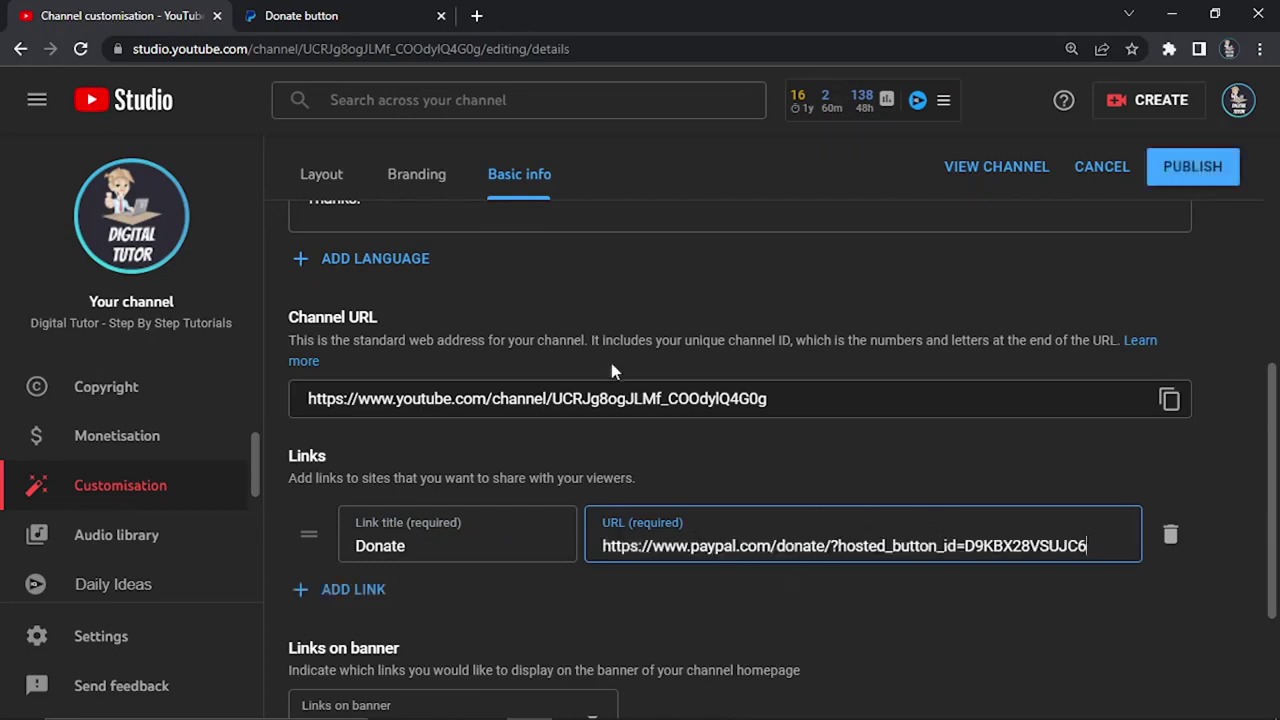
{"action": "left_click", "coordinate": [305, 16]}
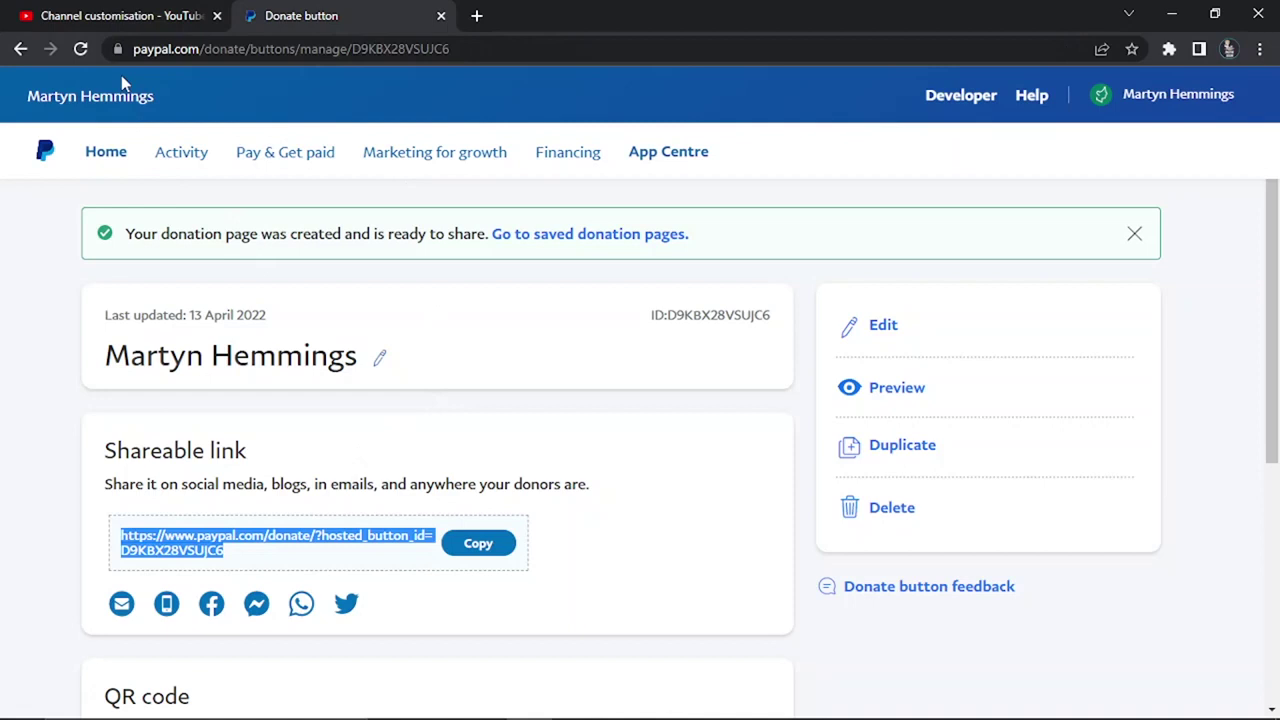
{"action": "left_click", "coordinate": [116, 15]}
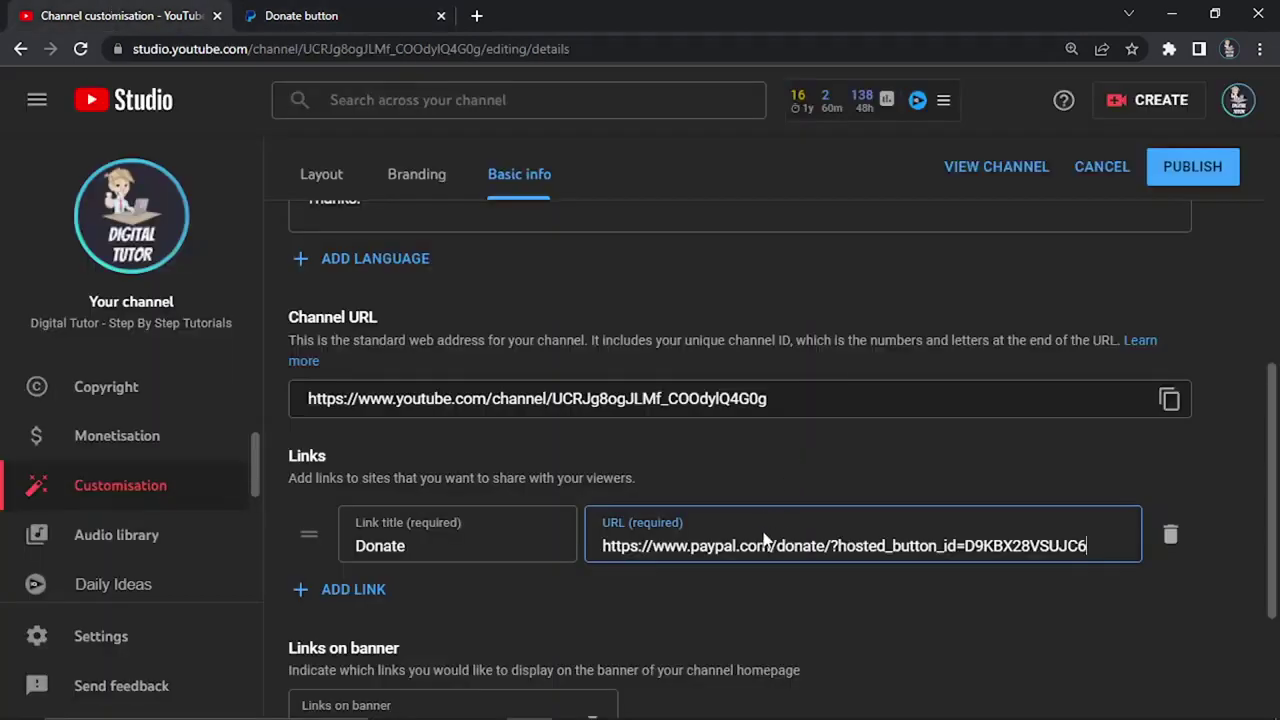
{"action": "left_click", "coordinate": [1170, 178]}
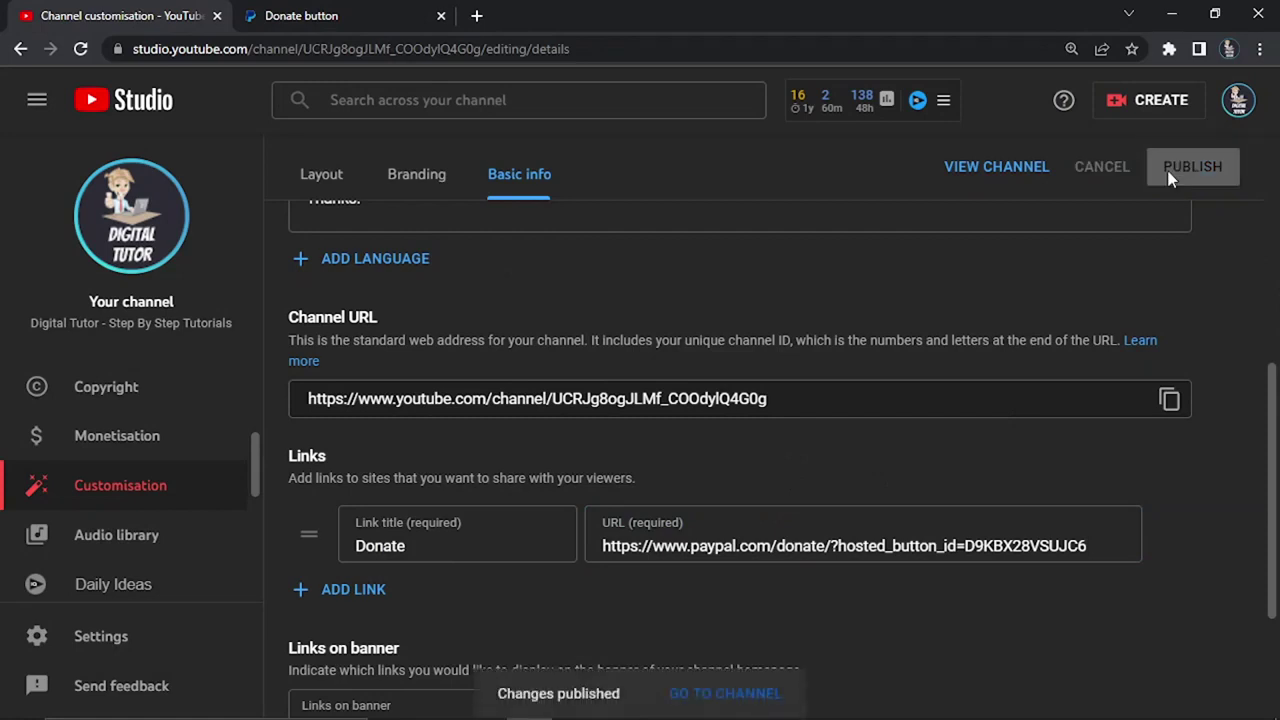
- Open the channel home page to confirm the Donate link appears on the banner
{"action": "left_click", "coordinate": [1236, 100]}
{"action": "left_click", "coordinate": [1100, 218]}
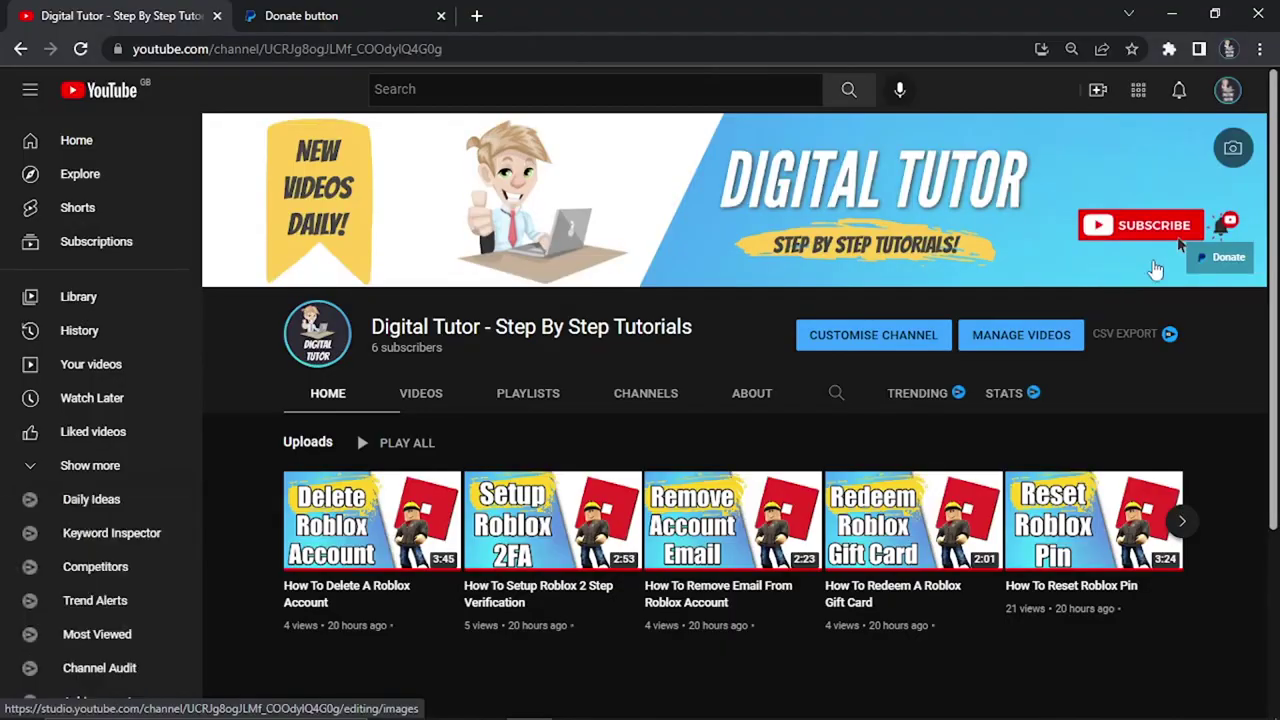